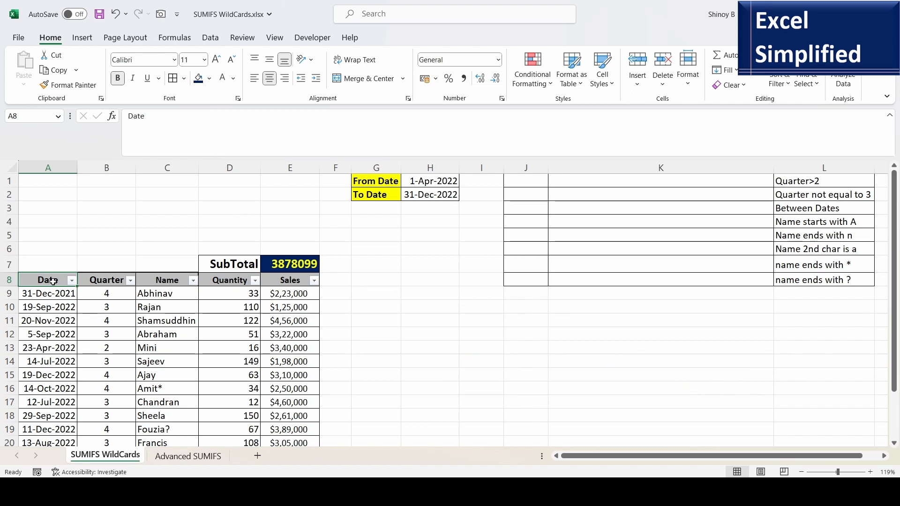
drag(48, 280, 296, 427)
scroll(375, 375, up, 2)
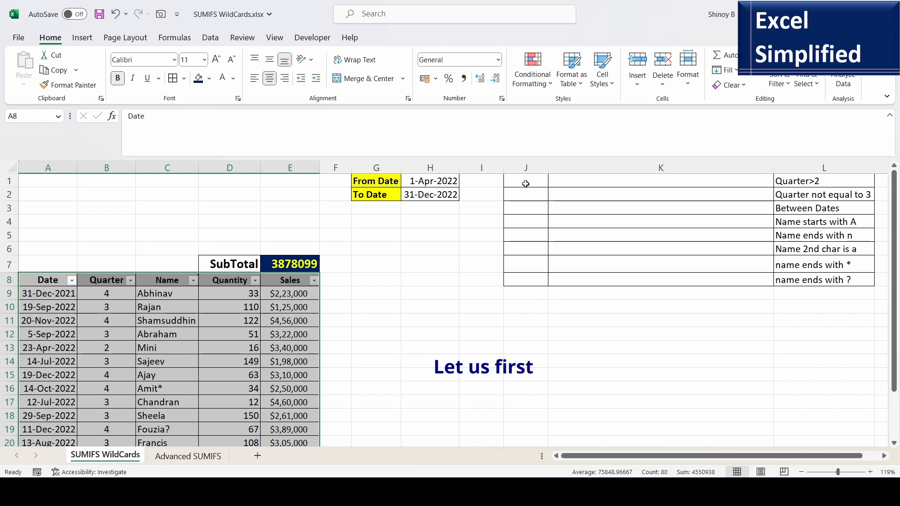
click(794, 185)
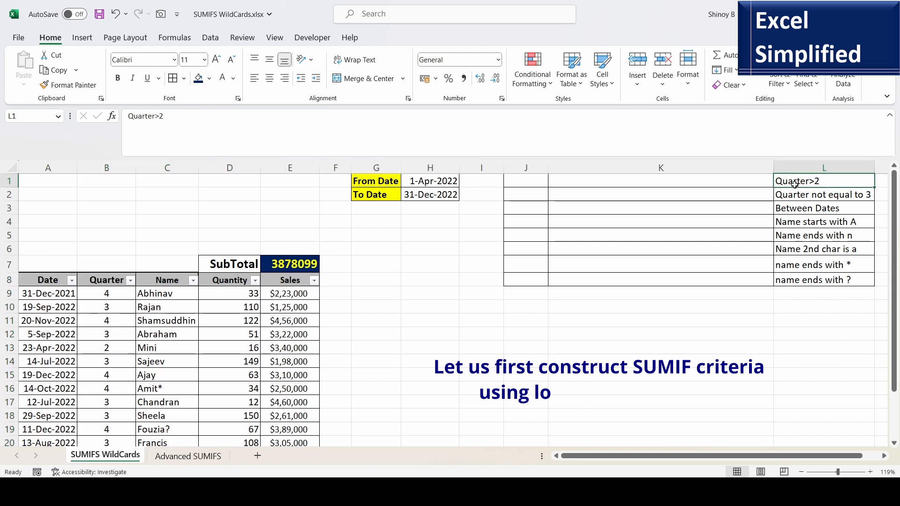
- Enter a SUMIFS formula in J1 that sums sales E9:E23 where the quarter range B9:B23 meets the criterion ">2"
click(525, 182)
text(=SU)
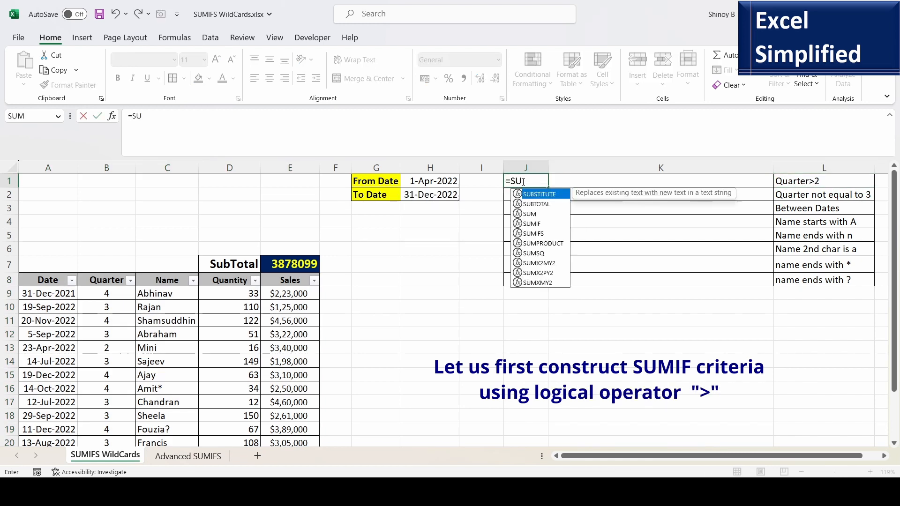
text(MIFS()
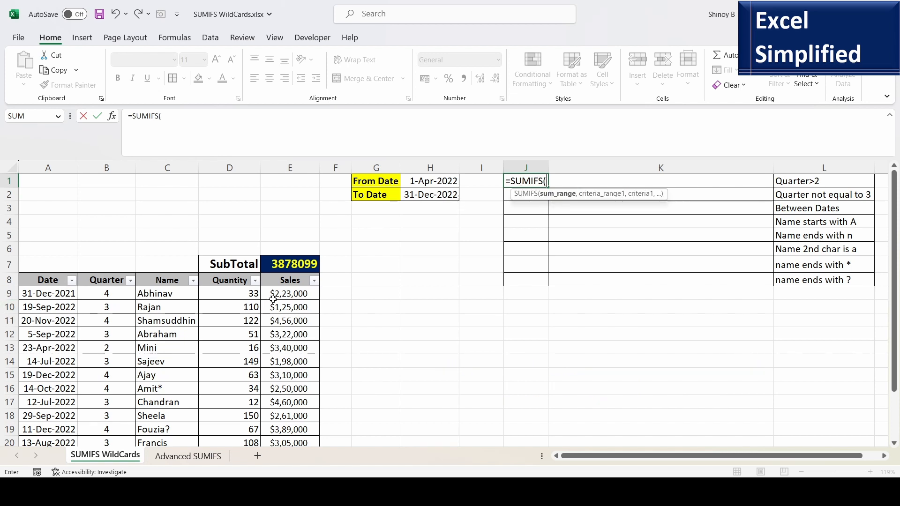
drag(281, 294, 300, 417)
text(,)
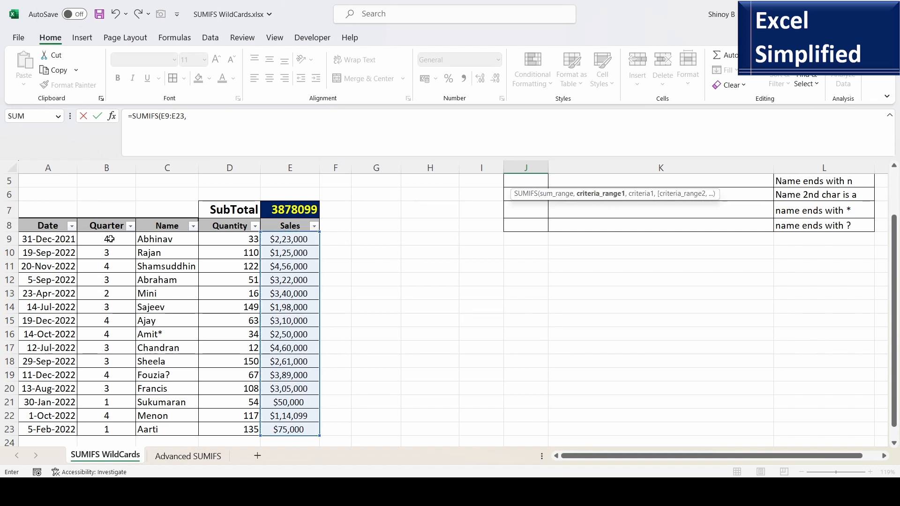
drag(110, 238, 110, 425)
scroll(360, 349, up, 2)
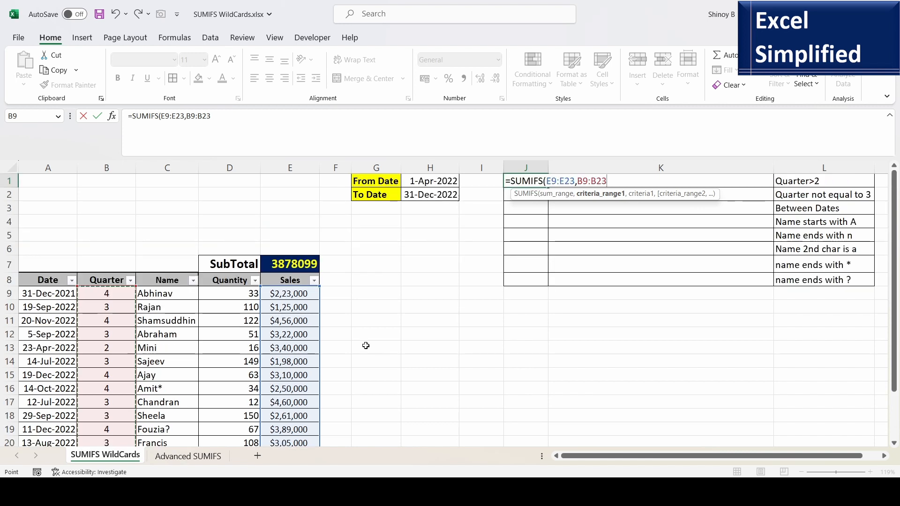
text(,)
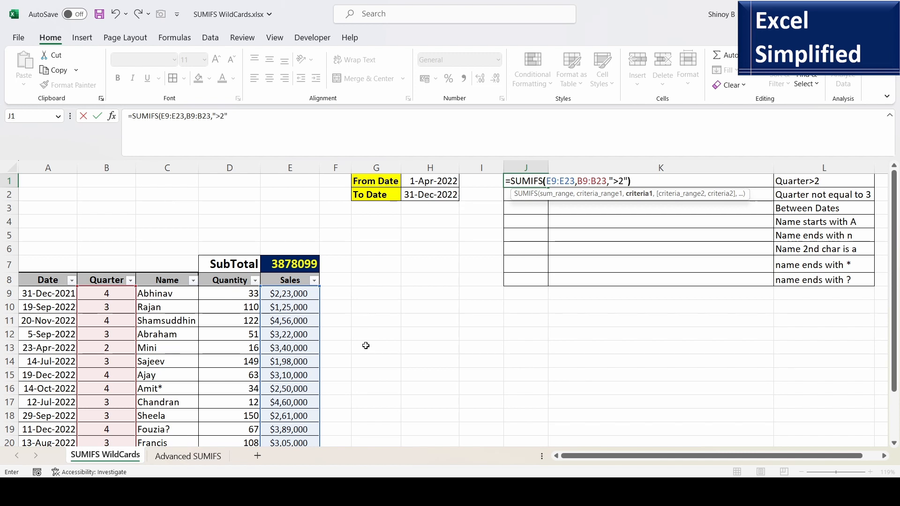
text(">2"))
key(Return)
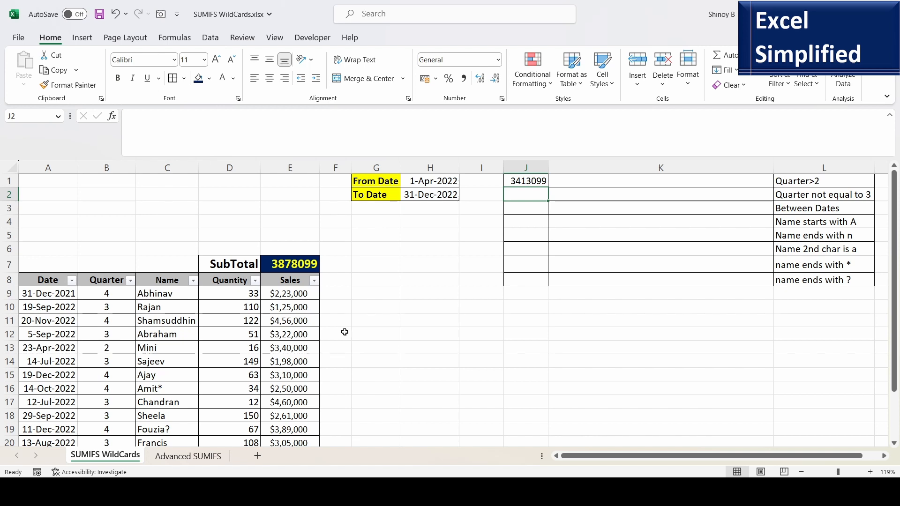
- Check the J1 total against the subtotal in E7 by filtering Quarter to values greater than 2, and clear the filter
click(516, 183)
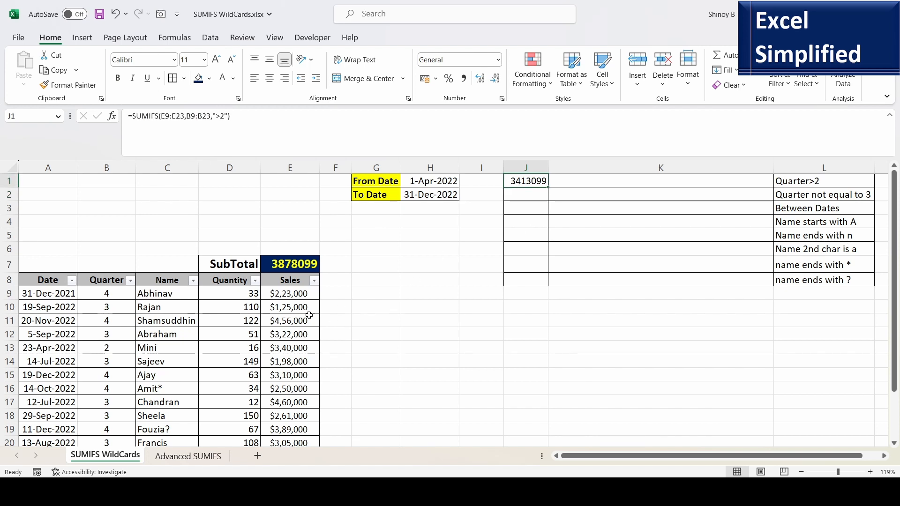
click(129, 281)
mouse_move(117, 121)
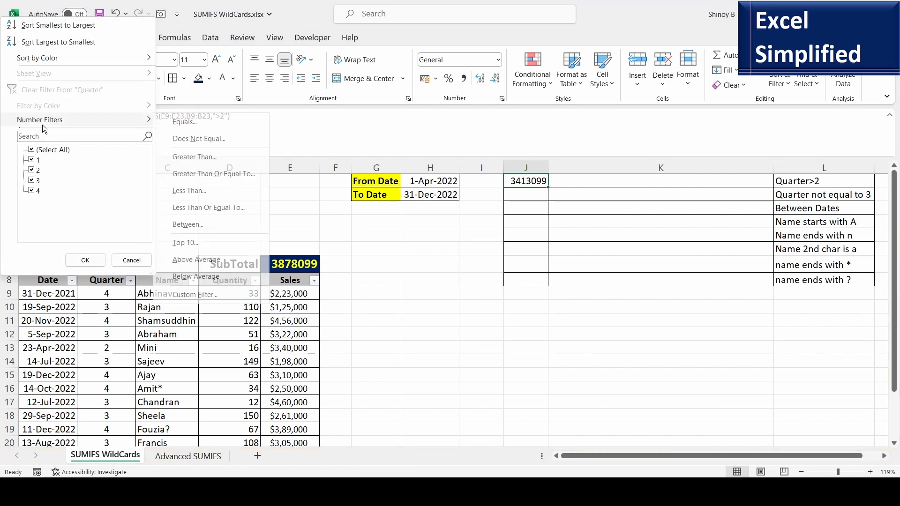
click(199, 158)
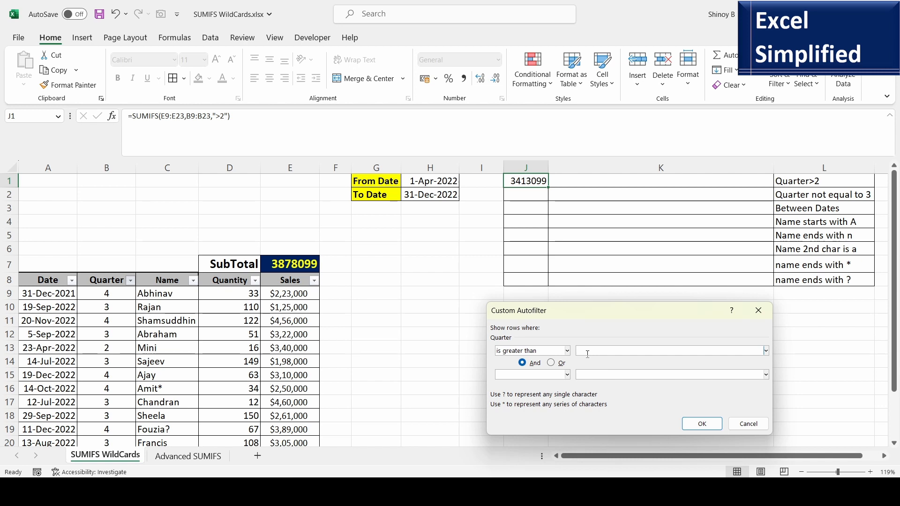
click(704, 426)
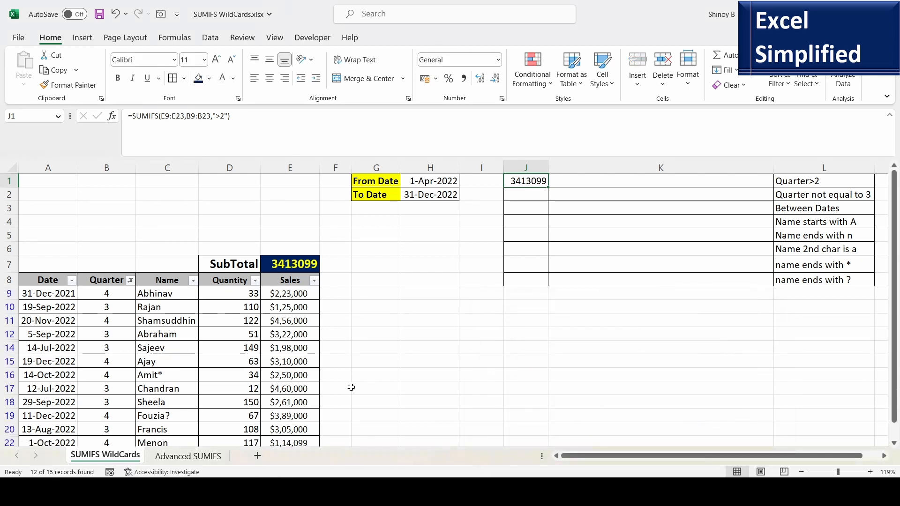
click(292, 265)
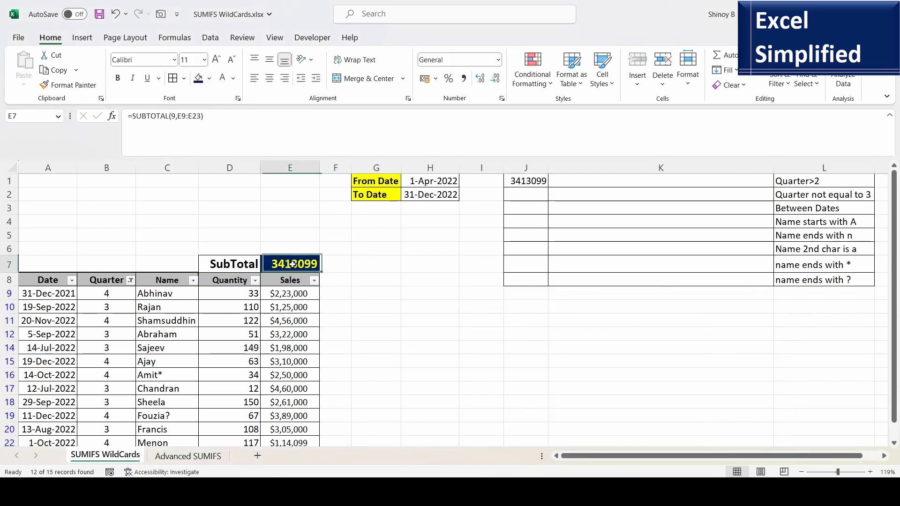
click(131, 280)
click(81, 89)
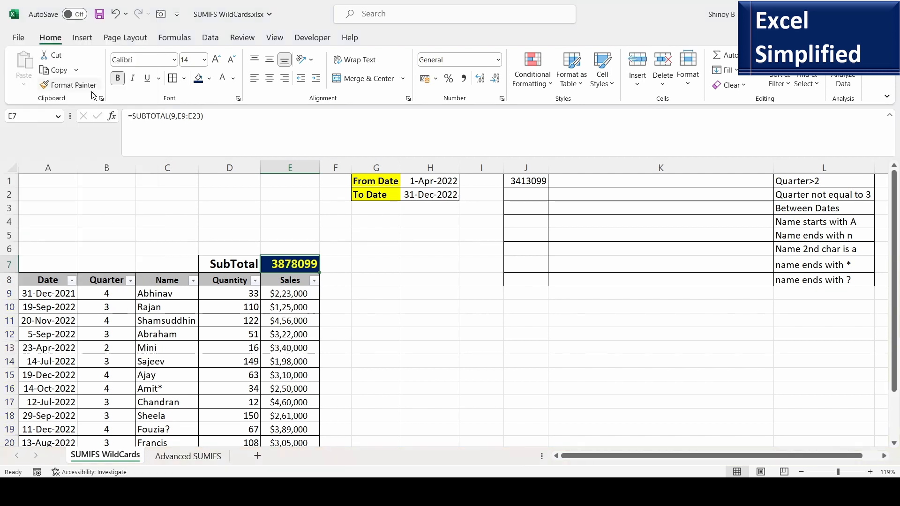
- Enter a SUMIFS formula in J2 that sums sales E9:E23 where the quarter range B9:B23 meets the criterion "<>3"
click(526, 195)
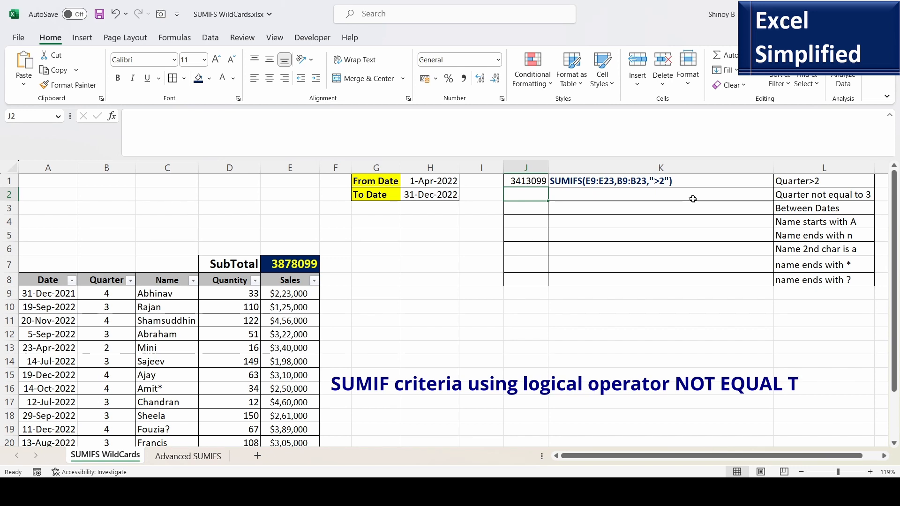
text(=S)
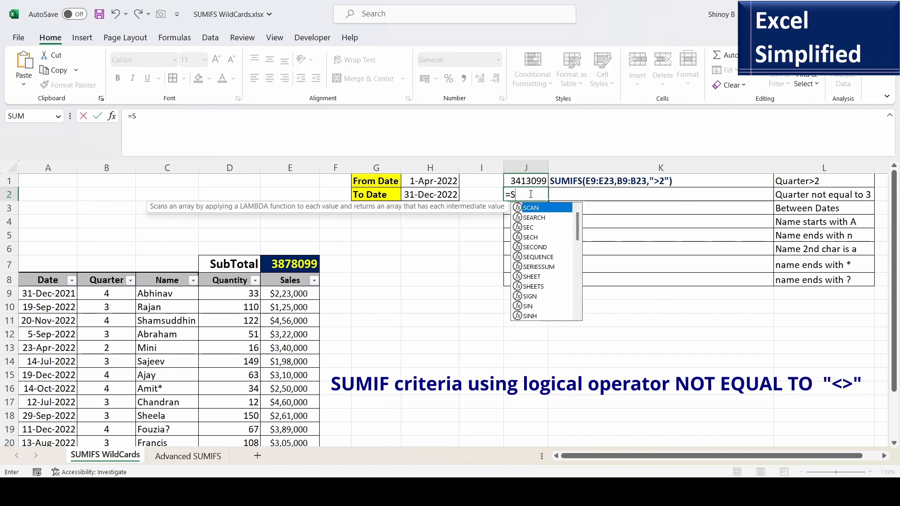
text(UMIFS()
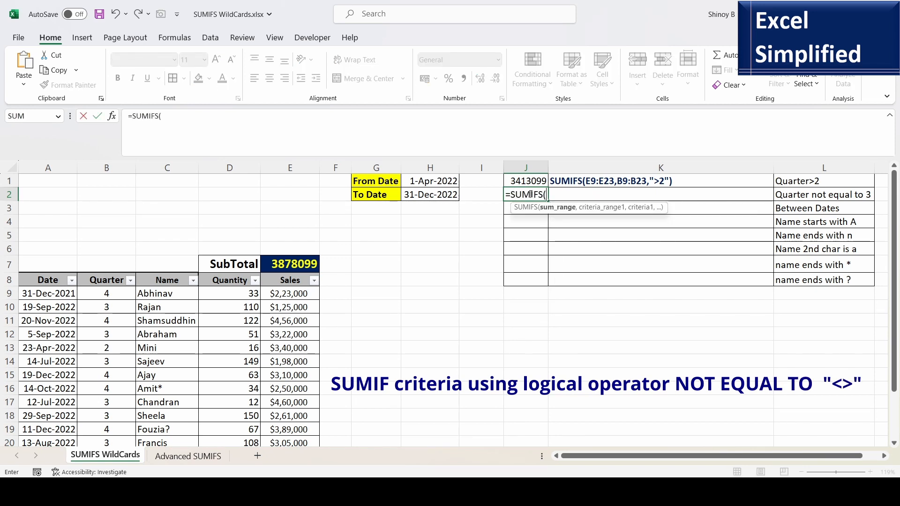
drag(290, 295, 282, 414)
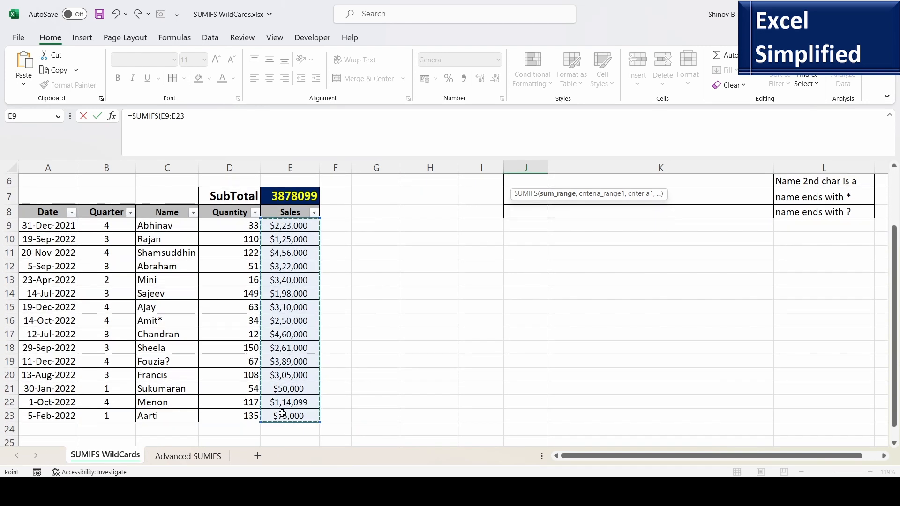
text(,)
drag(97, 228, 98, 416)
text(,)
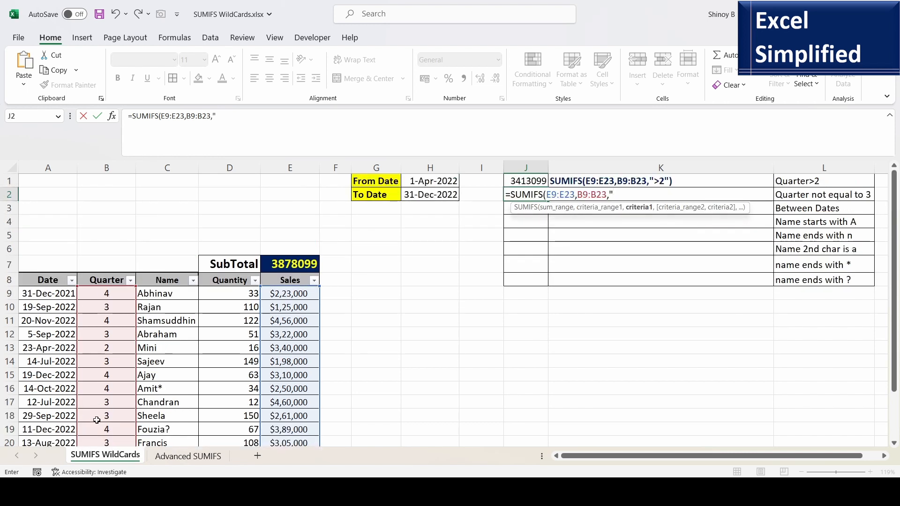
text("<>3"))
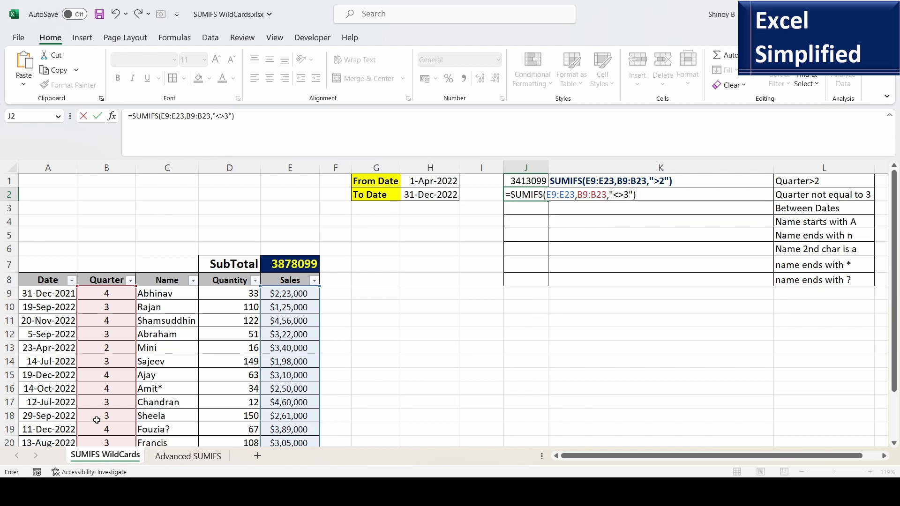
key(Return)
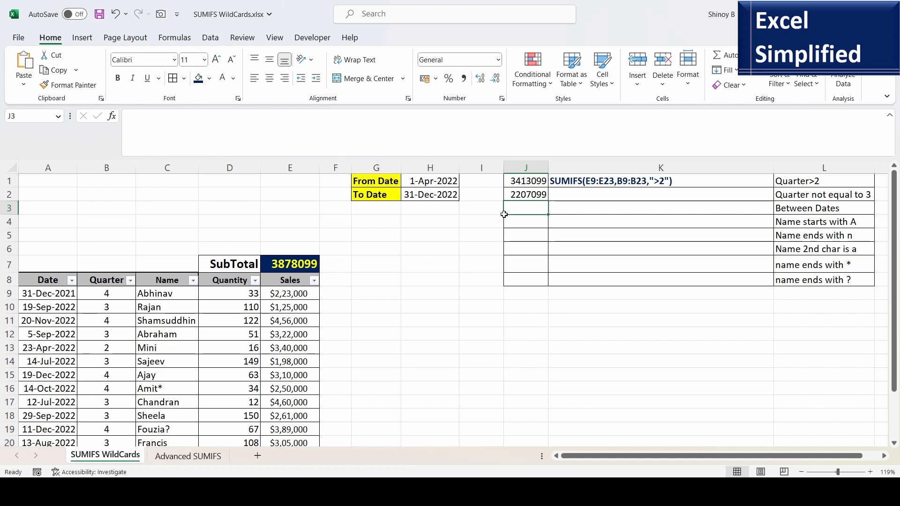
- Filter the Quarter column to values that do not equal 3 to check the J2 total against the subtotal
click(130, 280)
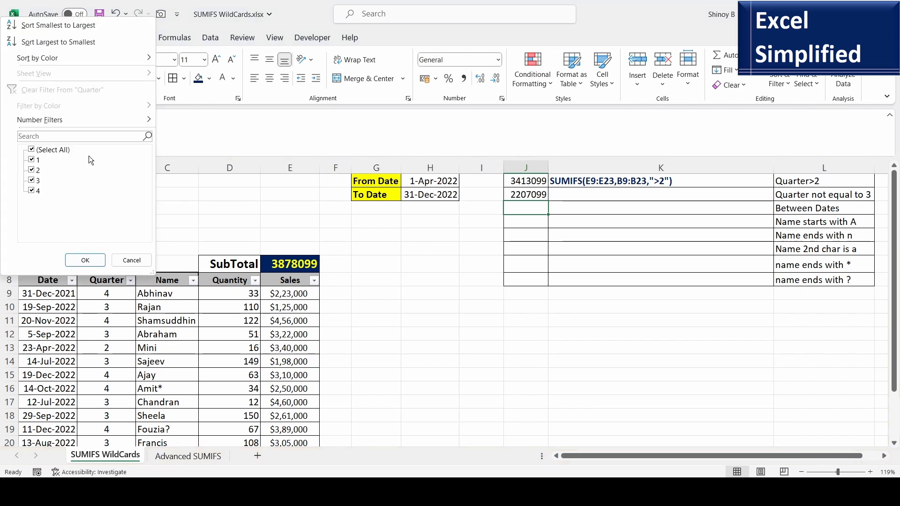
mouse_move(140, 119)
click(204, 139)
text(3)
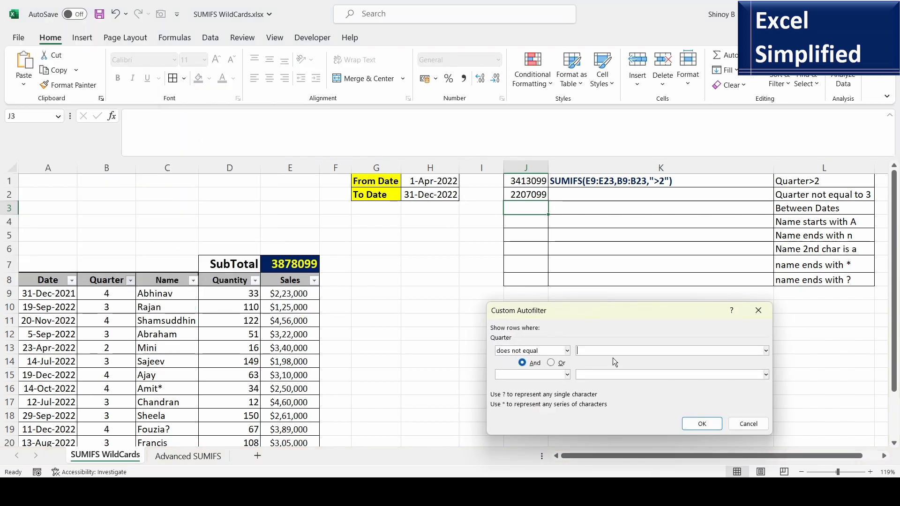
click(701, 424)
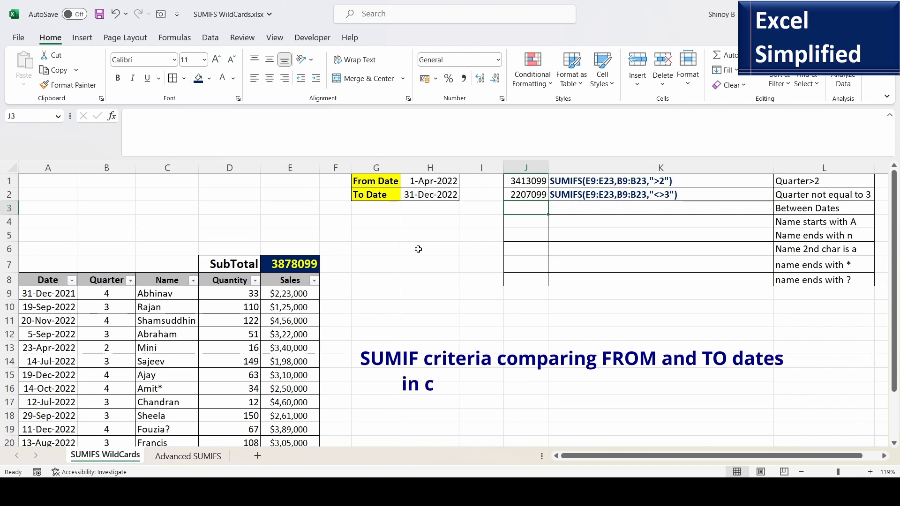
- Start a SUMIFS formula in J3 for the Between Dates case, with the sales range E9:E23 as the sum range
click(427, 182)
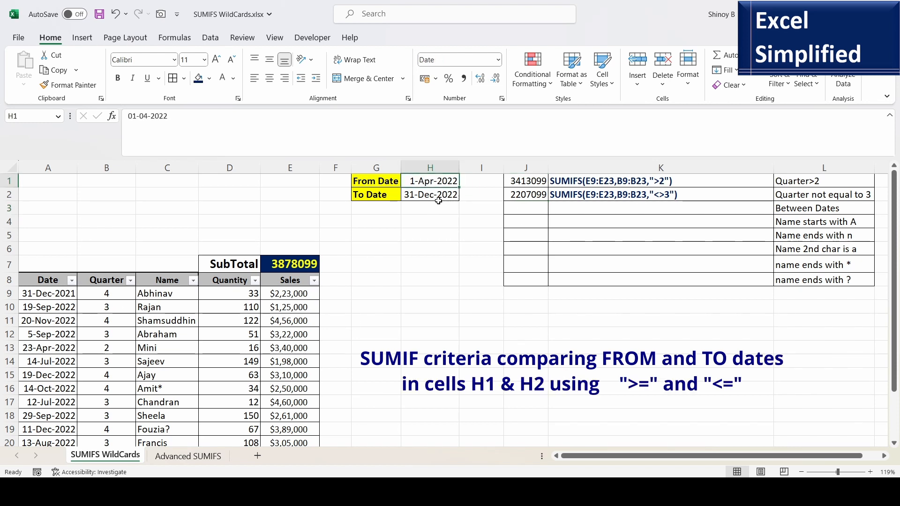
click(428, 198)
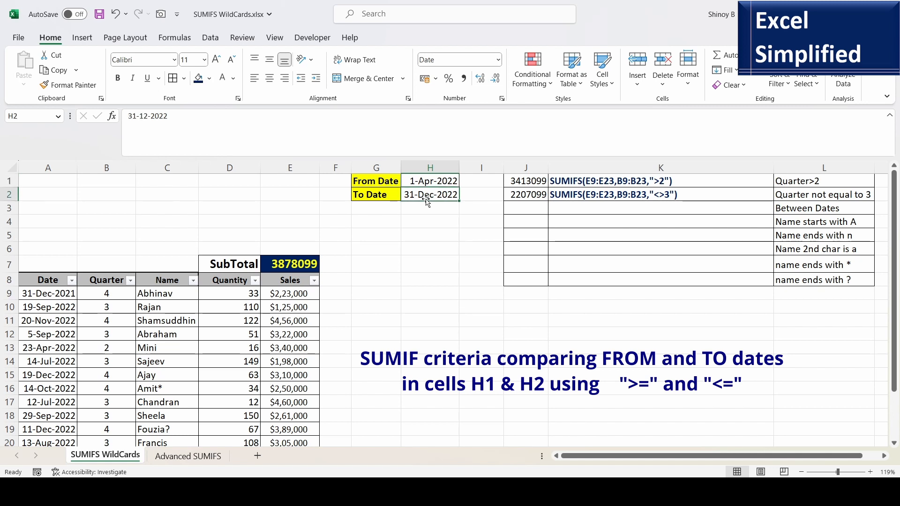
click(532, 206)
text(=SUM)
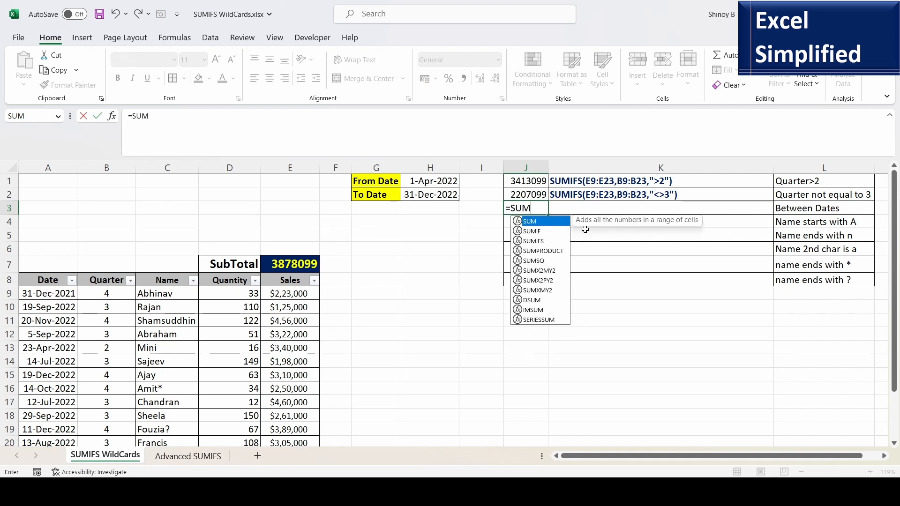
double_click(525, 241)
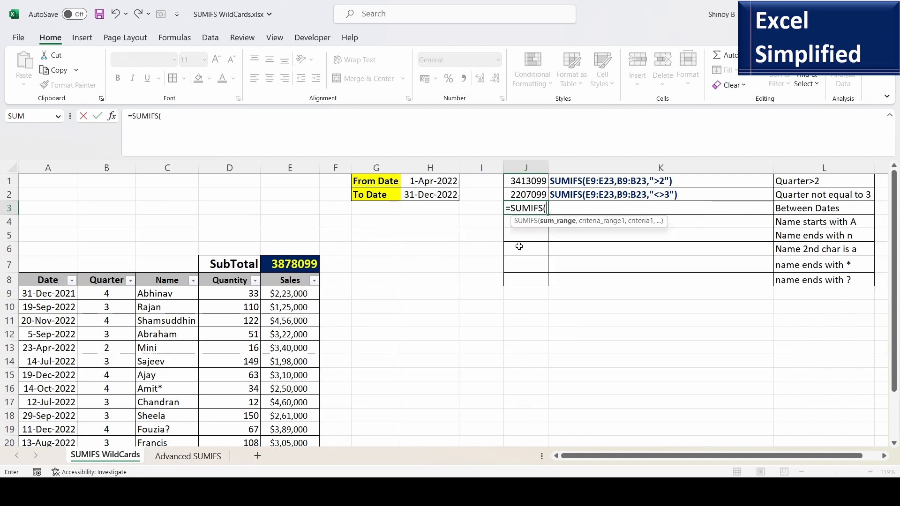
drag(294, 294, 290, 438)
text(,)
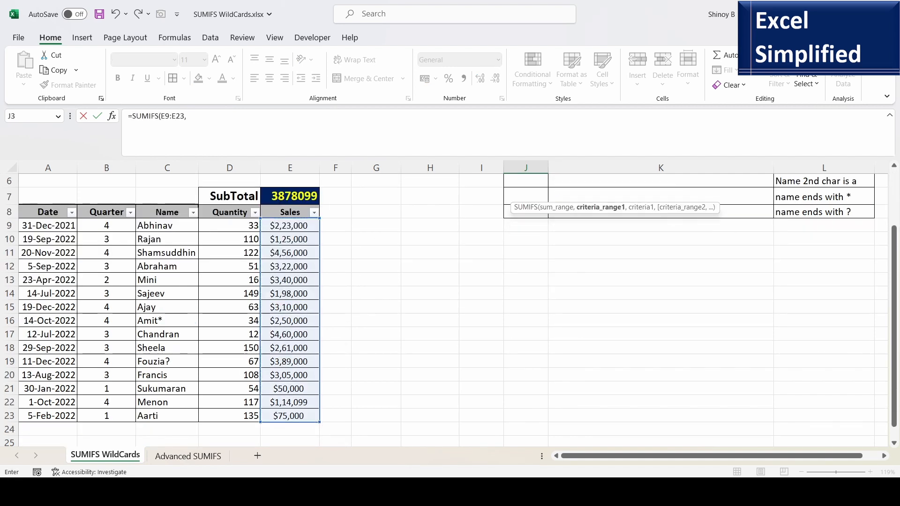
- Add the first condition to the J3 formula: date range A9:A23 with the criterion ">=" &H1 for the From Date
drag(53, 233, 50, 412)
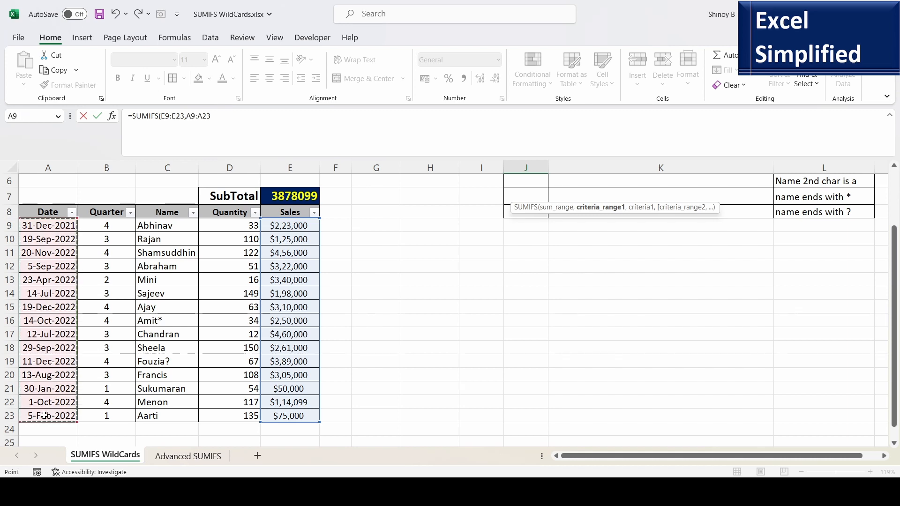
text(,)
scroll(720, 246, up, 2)
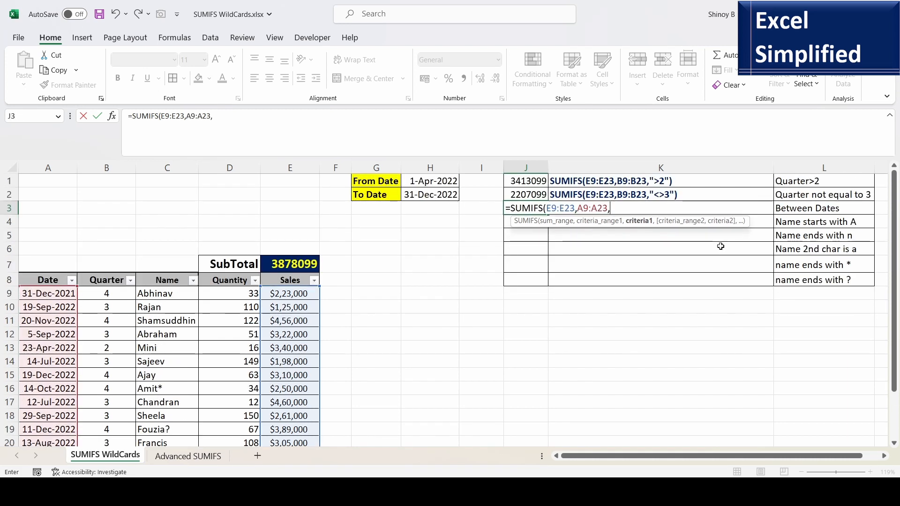
text(">=" &)
click(418, 180)
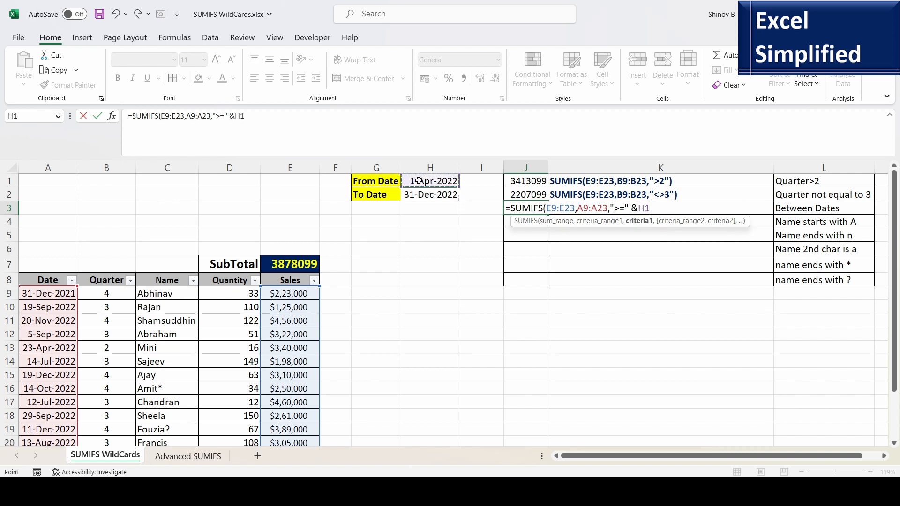
text(,)
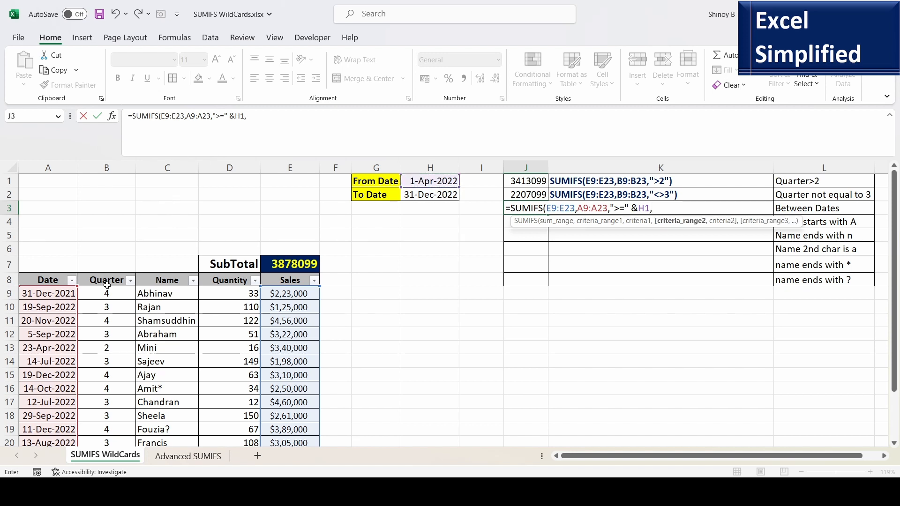
- Complete the J3 formula with a second condition: date range A9:A23 with the criterion "<=" &H2 for the To Date
drag(44, 293, 56, 429)
text(,")
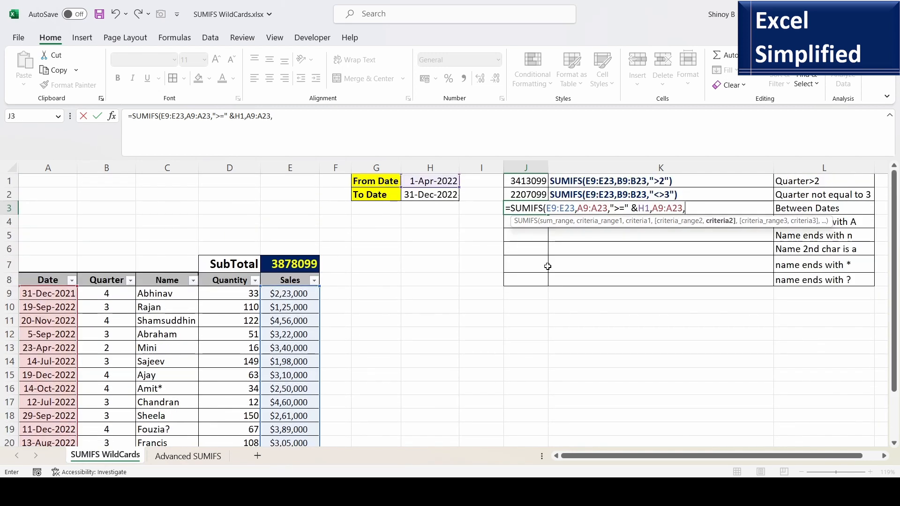
text(<=" &)
click(424, 195)
text())
key(Return)
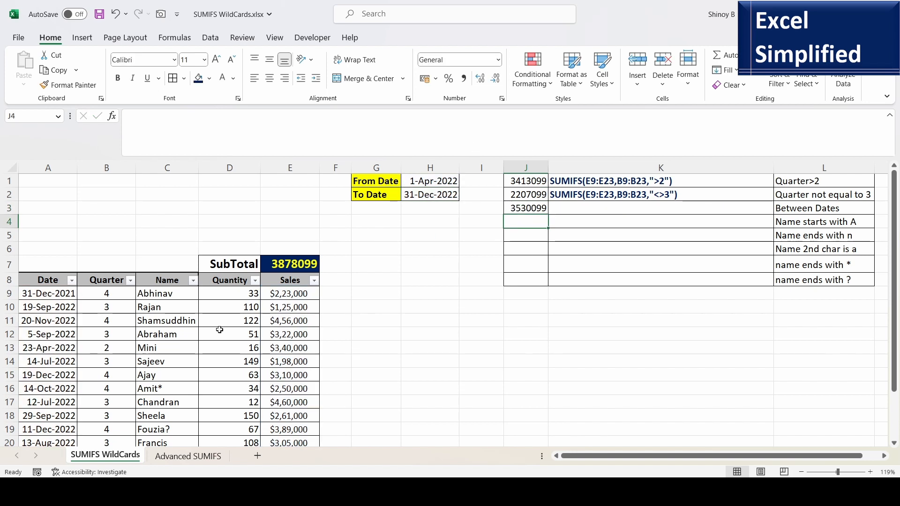
- Filter the Date column to dates between 1-Apr-2022 and 31-Dec-2022 to check the J3 total against the subtotal
click(72, 280)
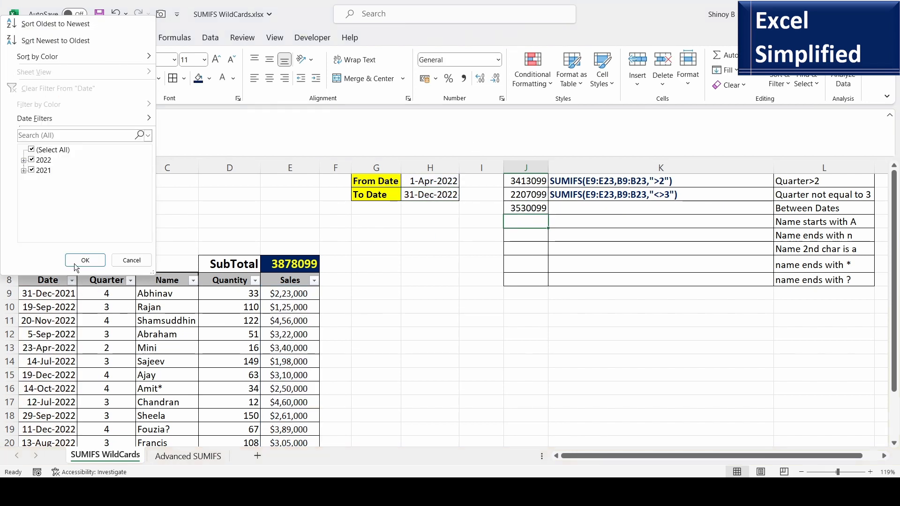
mouse_move(80, 119)
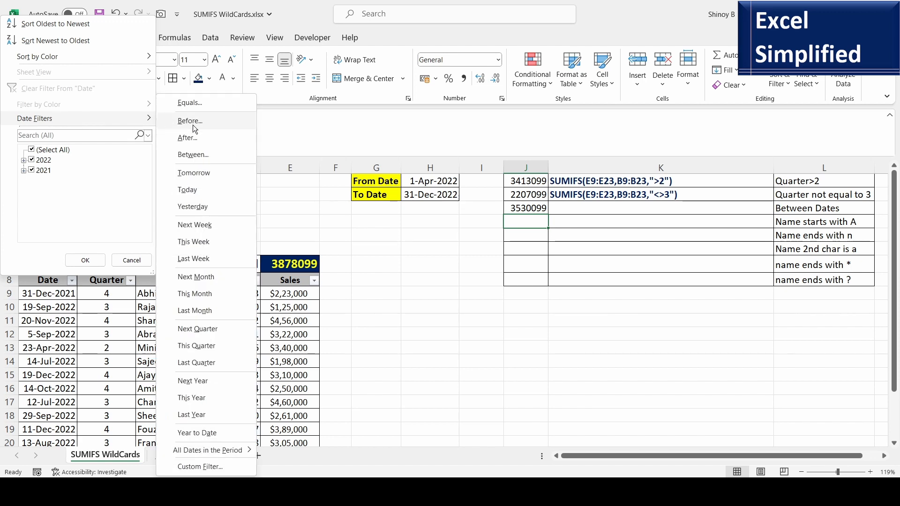
click(192, 155)
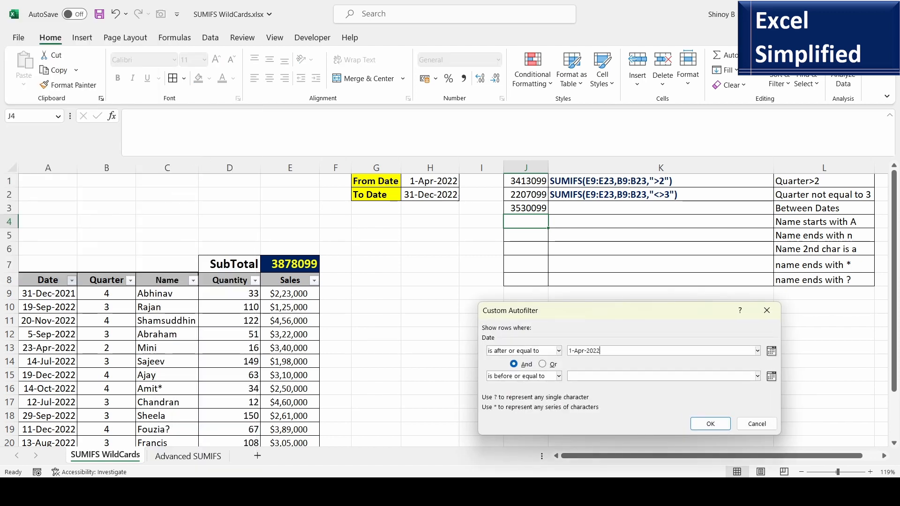
key(Tab)
key(Tab)
key(Tab)
key(Tab)
text(31-Dec-2022)
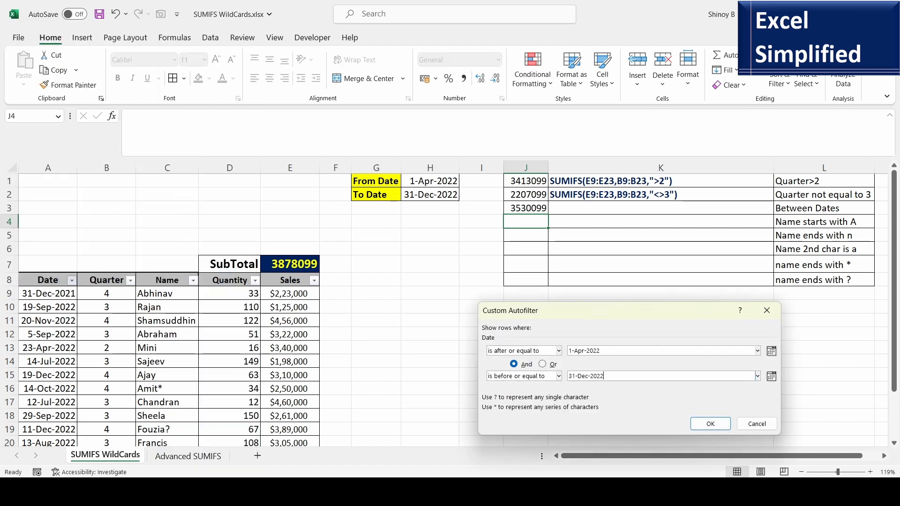
key(Return)
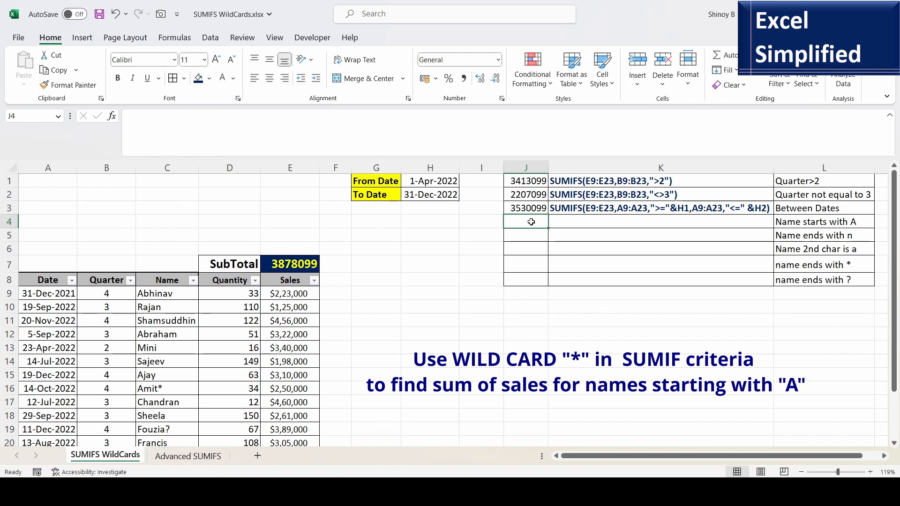
- Enter a SUMIFS formula in J4 that sums E9:E23 where the names in C9:C23 match "A*"
text(=SUMIFS()
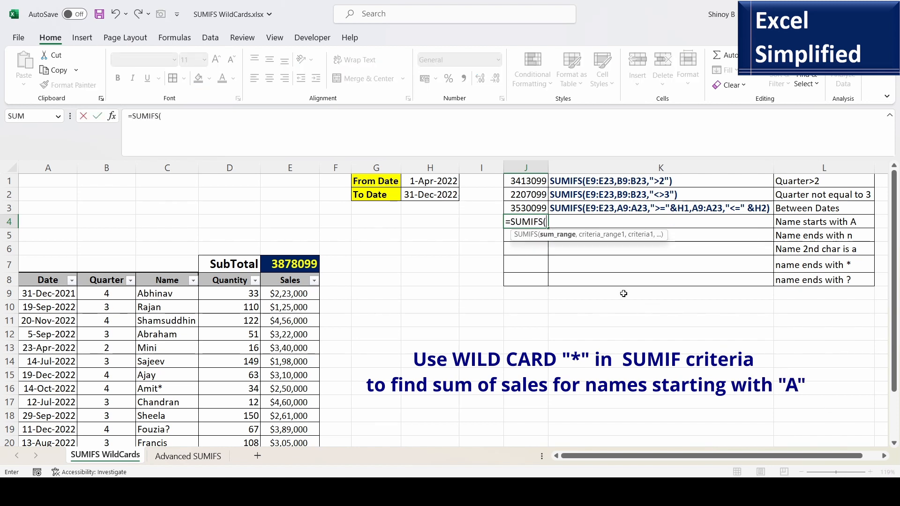
drag(309, 293, 296, 429)
text(,)
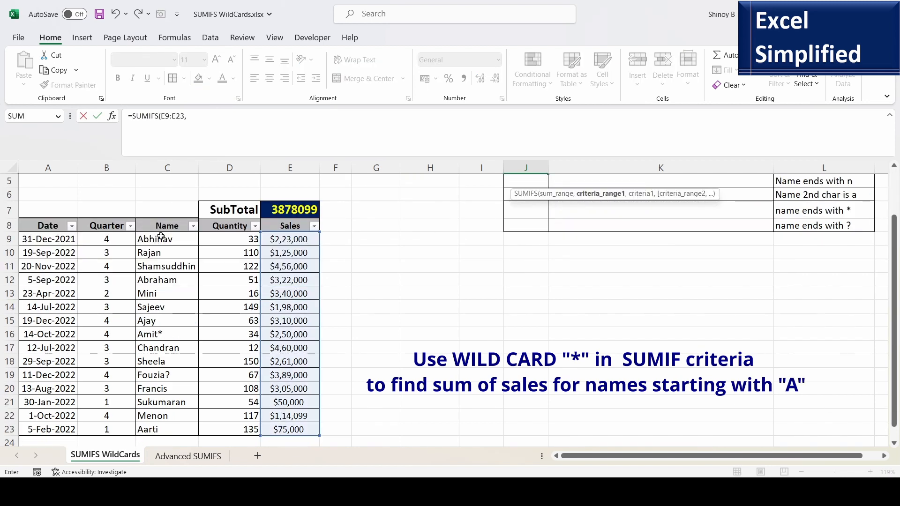
drag(159, 239, 148, 428)
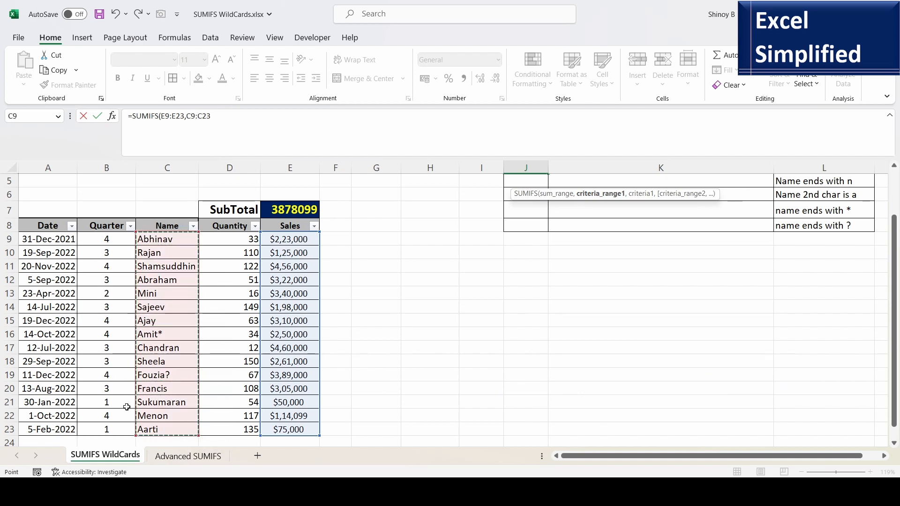
text(,)
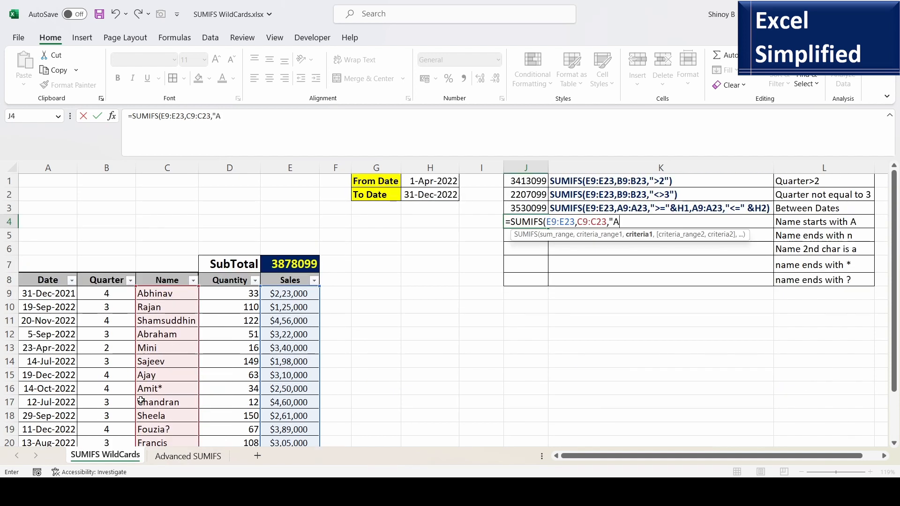
text("A*)
key(Return)
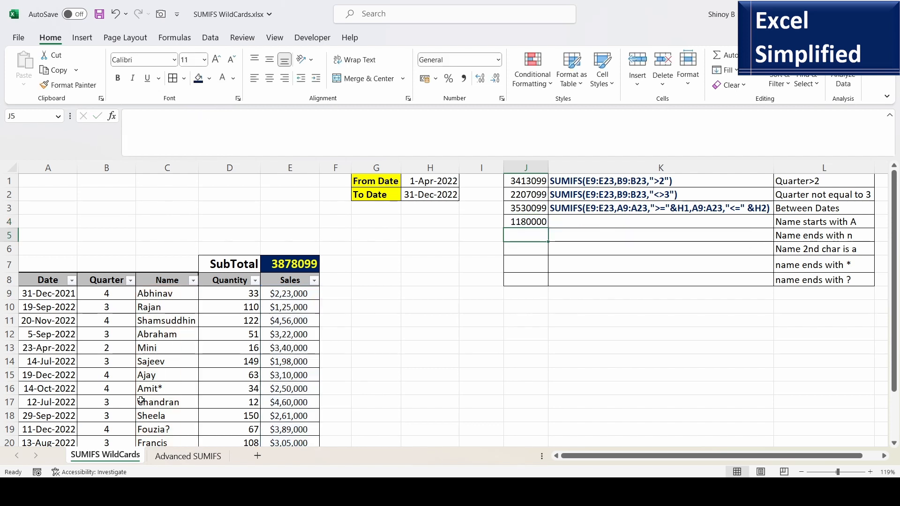
- Filter the Name column to names that begin with A to check the J4 total against the subtotal
click(192, 280)
mouse_move(183, 117)
click(237, 162)
text(a)
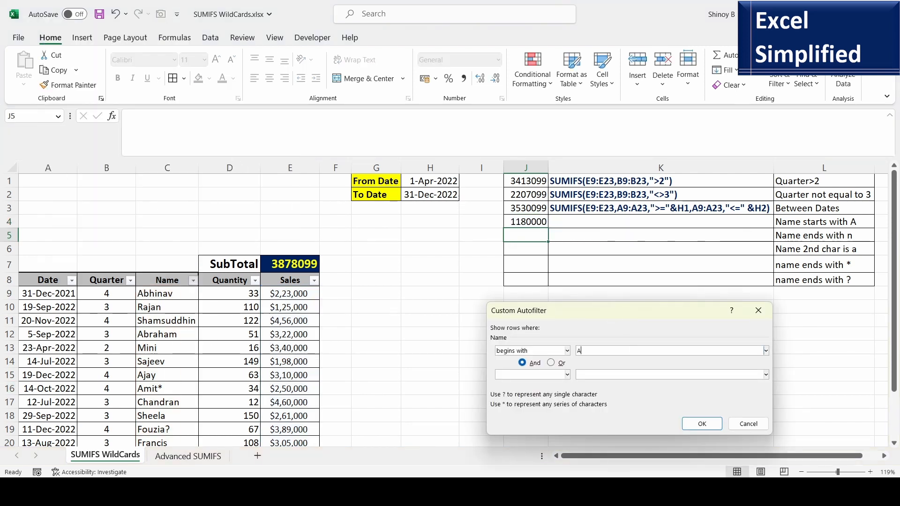
click(702, 423)
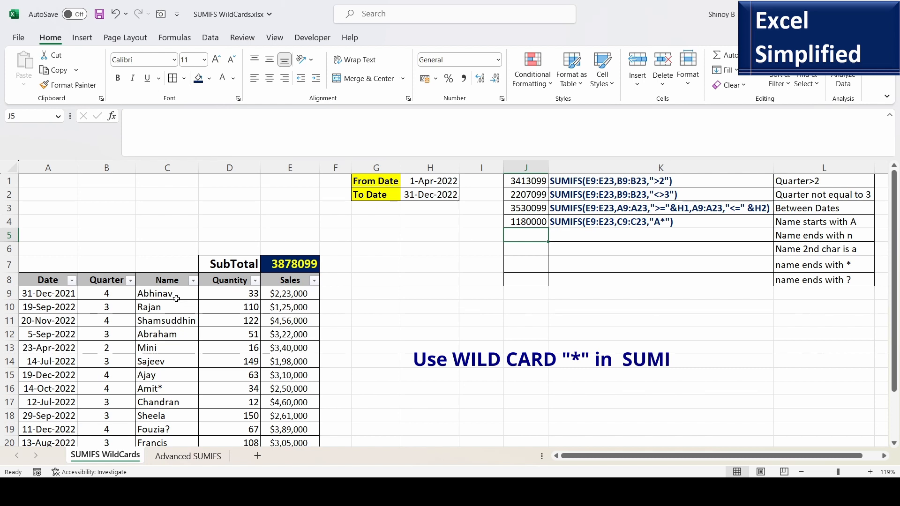
- Enter a SUMIFS formula in J5 that sums E9:E23 where the names in C9:C23 match "*n"
text(=)
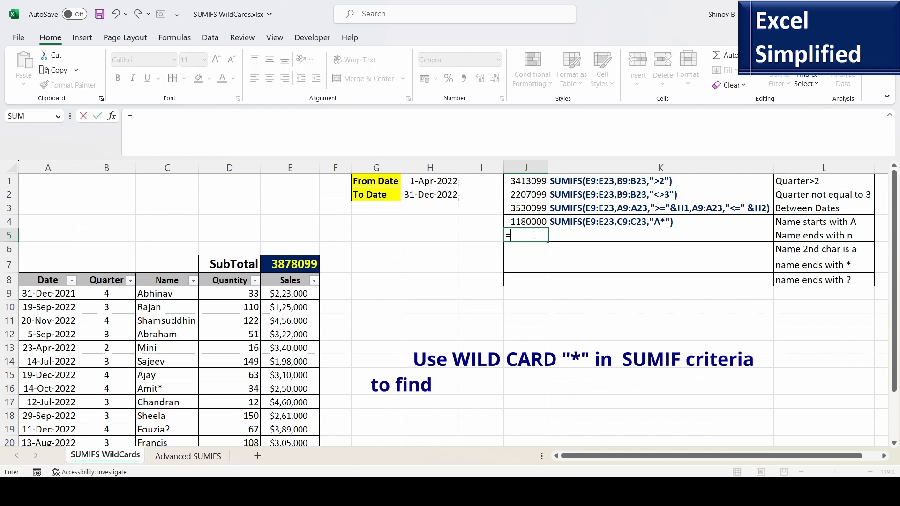
text(SUMIFS()
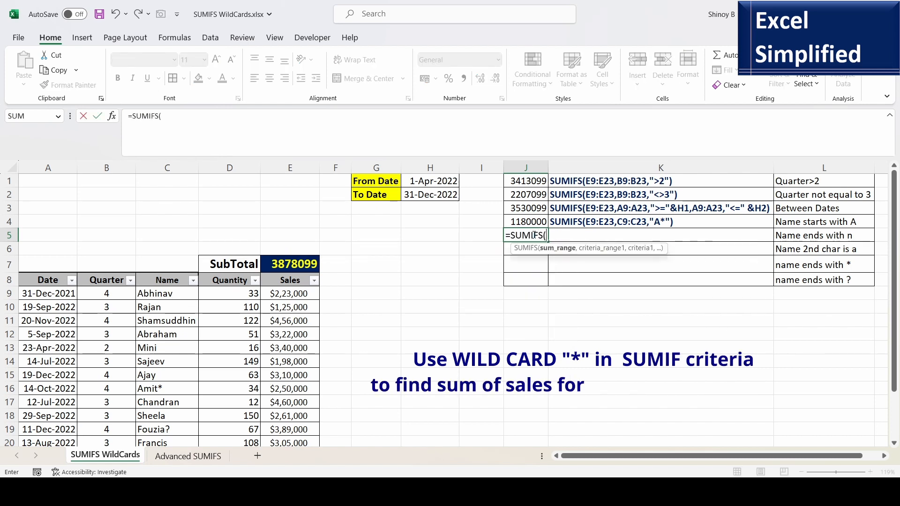
drag(288, 293, 289, 415)
text(,)
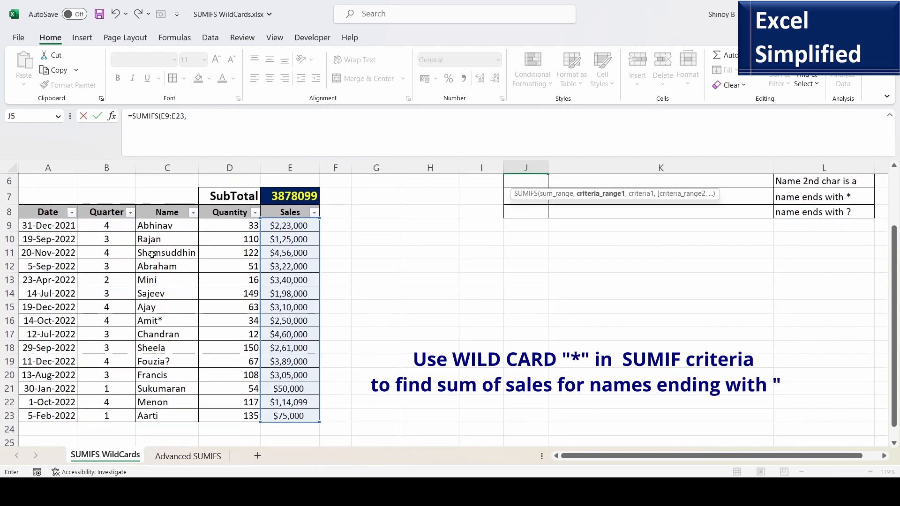
drag(168, 224, 177, 416)
text(,)
text(")
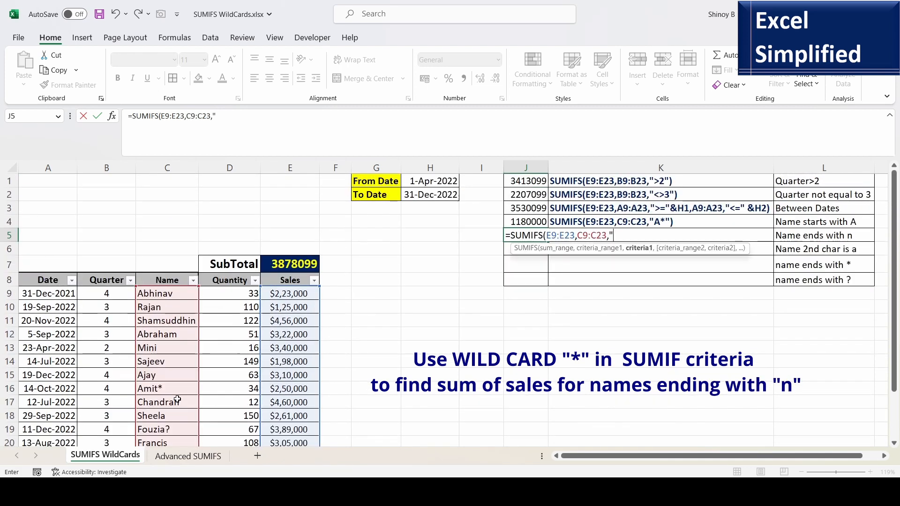
text(*n"))
key(Return)
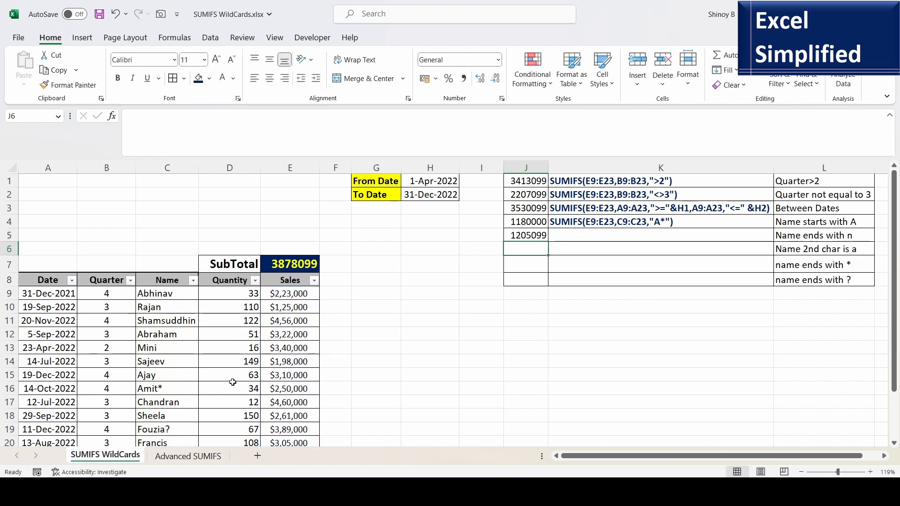
- Filter the Name column to names that end with n to check the J5 total against the subtotal, and clear the filter
click(192, 280)
mouse_move(123, 119)
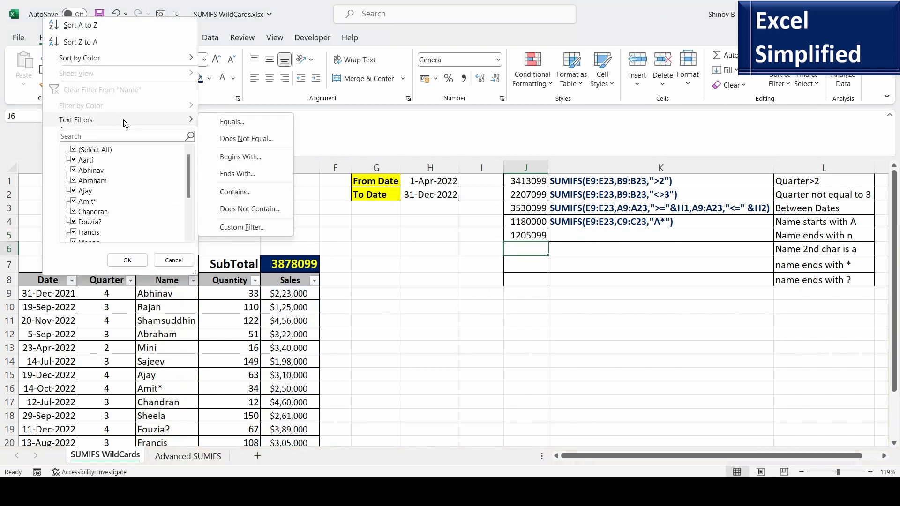
click(220, 172)
text(n)
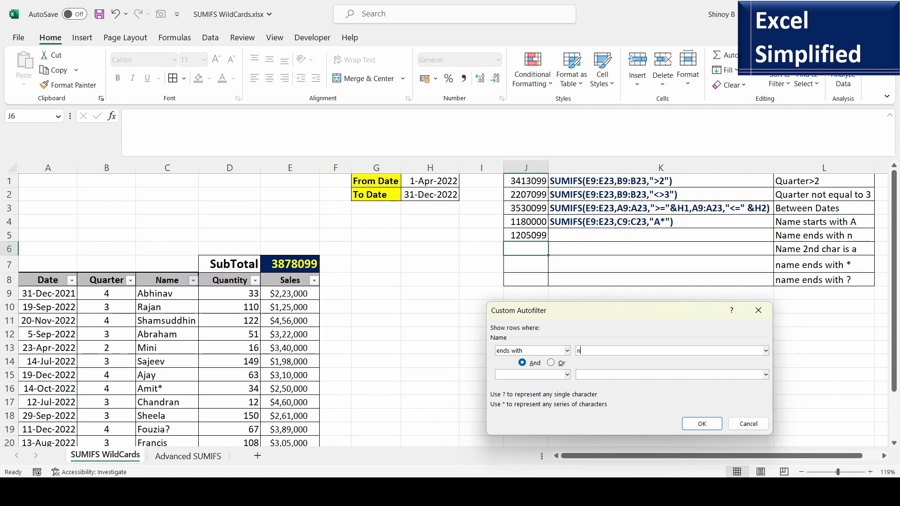
key(Return)
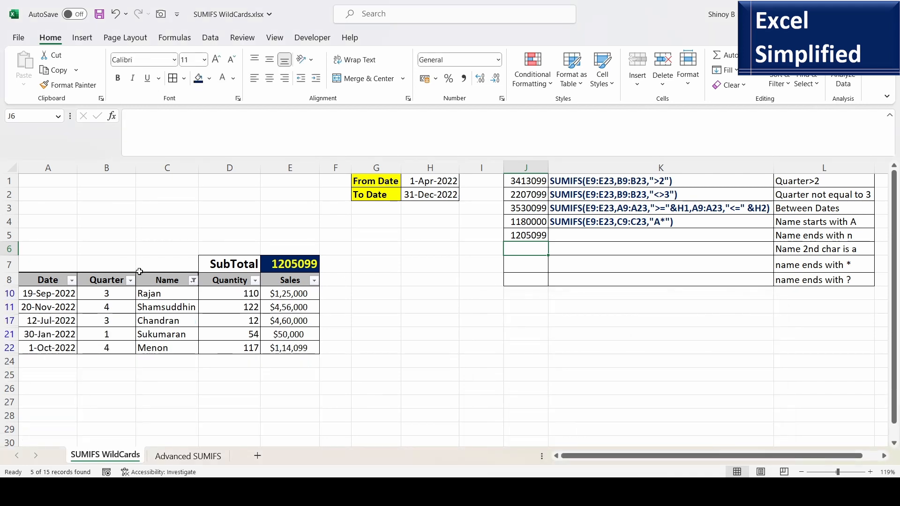
click(194, 281)
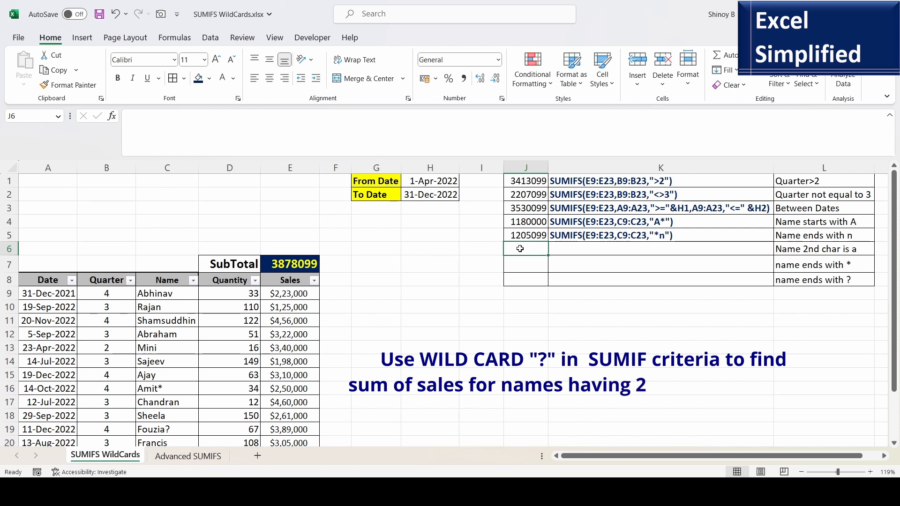
- Enter a SUMIFS formula in J6 that sums E9:E23 where the names in C9:C23 match "?a*"
text(=SUMIFS()
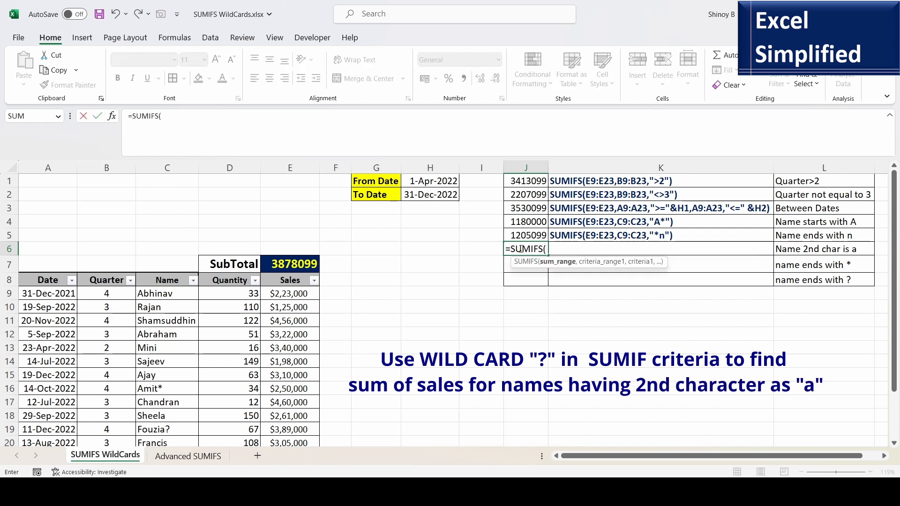
drag(290, 293, 289, 415)
text(,)
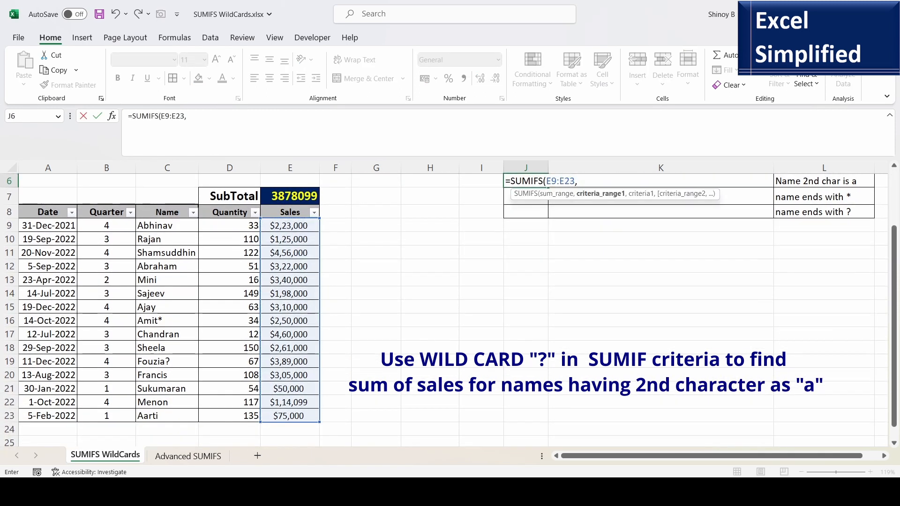
drag(169, 226, 163, 414)
text(,)
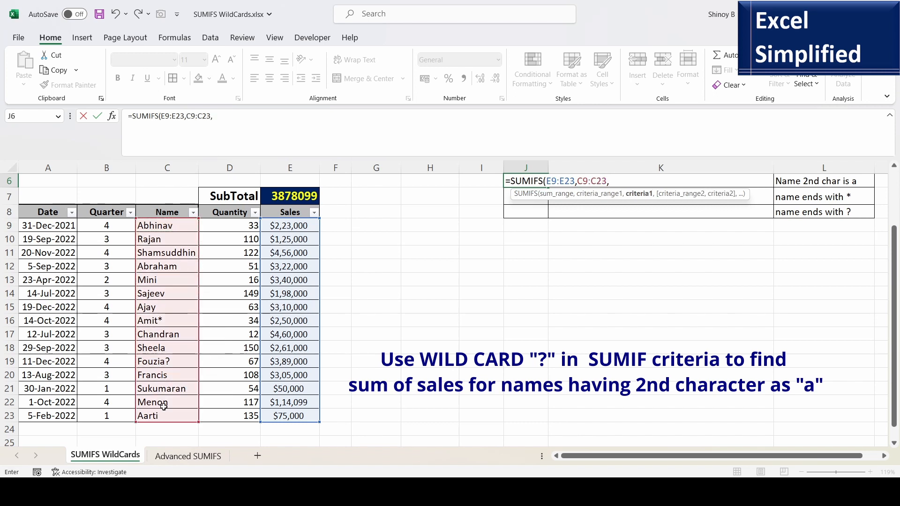
text("?a*")
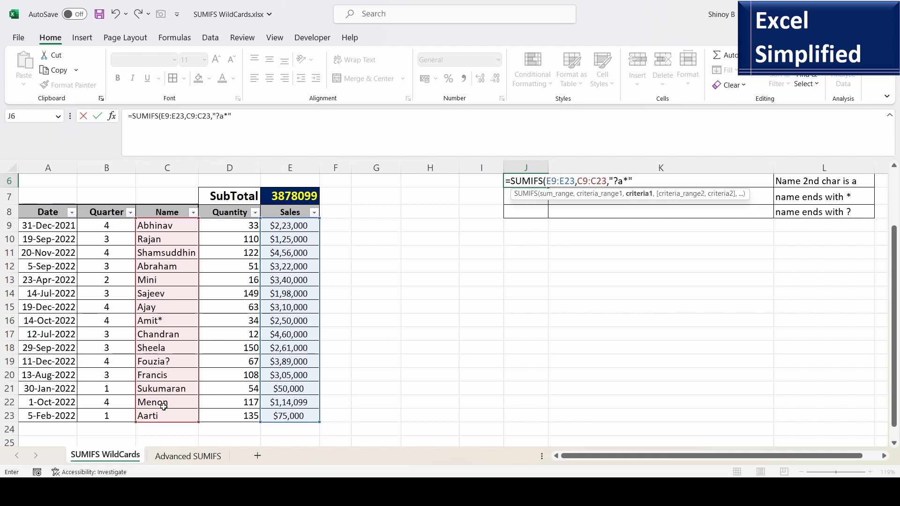
text())
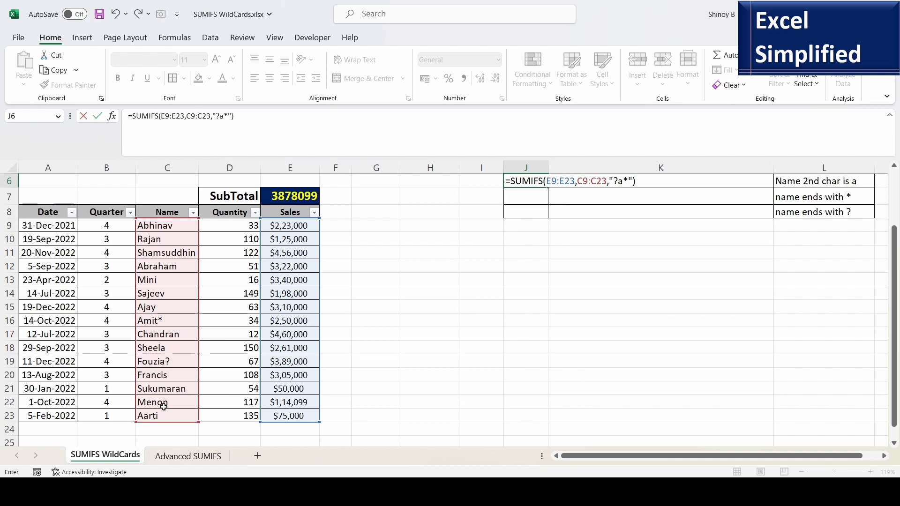
key(Return)
scroll(355, 324, up, 2)
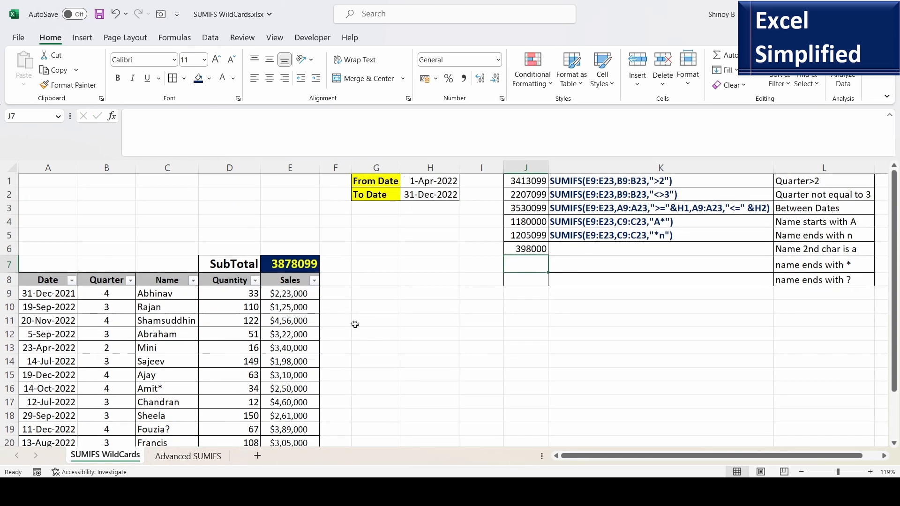
- Filter the Name column to only the three names whose second character is a, and compare the subtotal with J6
click(193, 280)
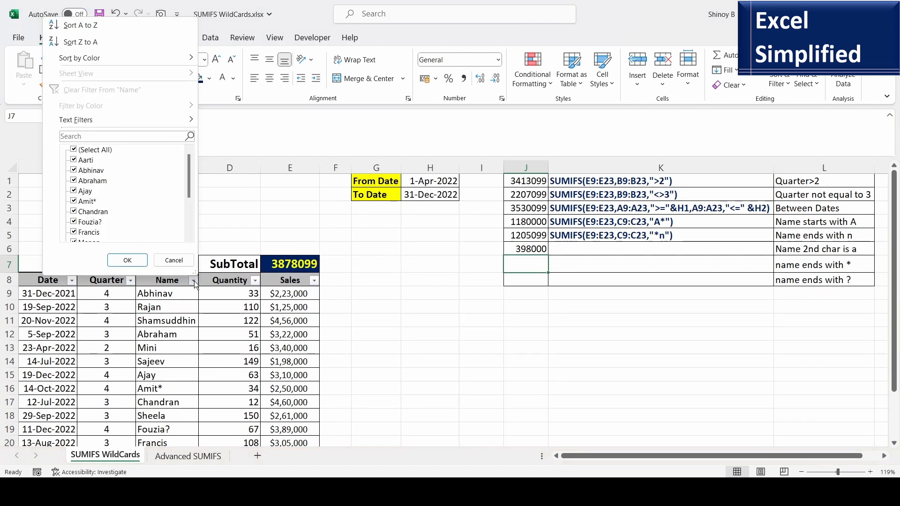
click(75, 151)
click(75, 161)
scroll(82, 185, down, 3)
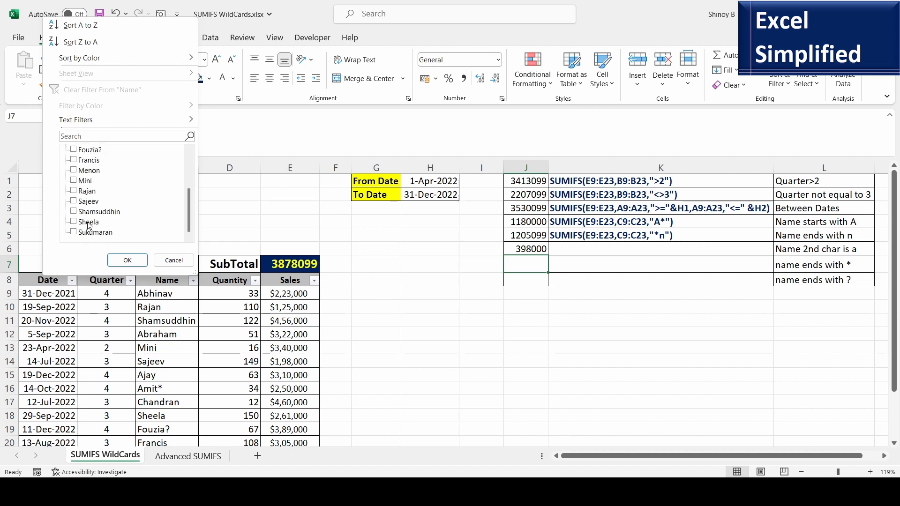
click(74, 191)
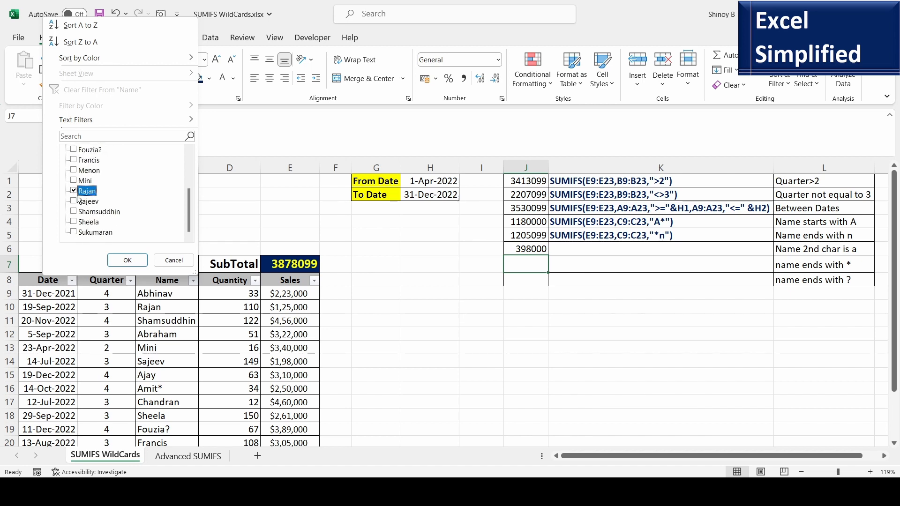
click(74, 202)
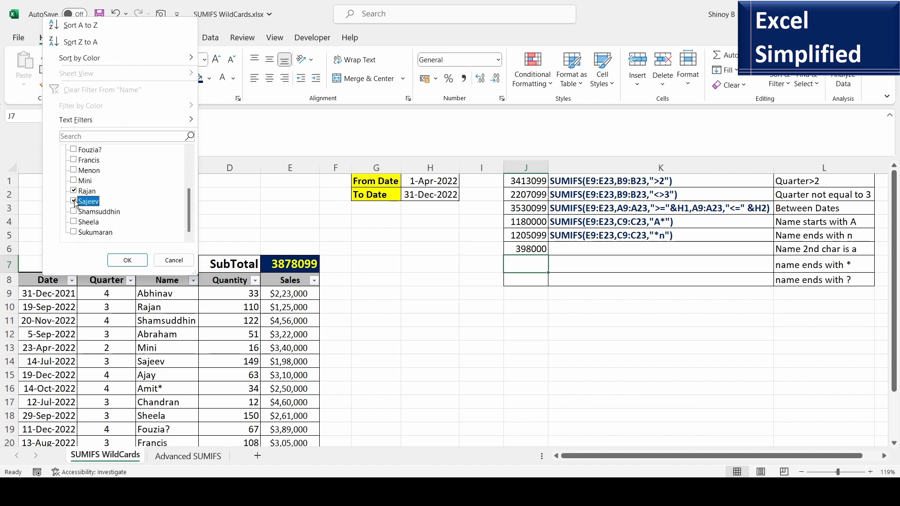
click(127, 259)
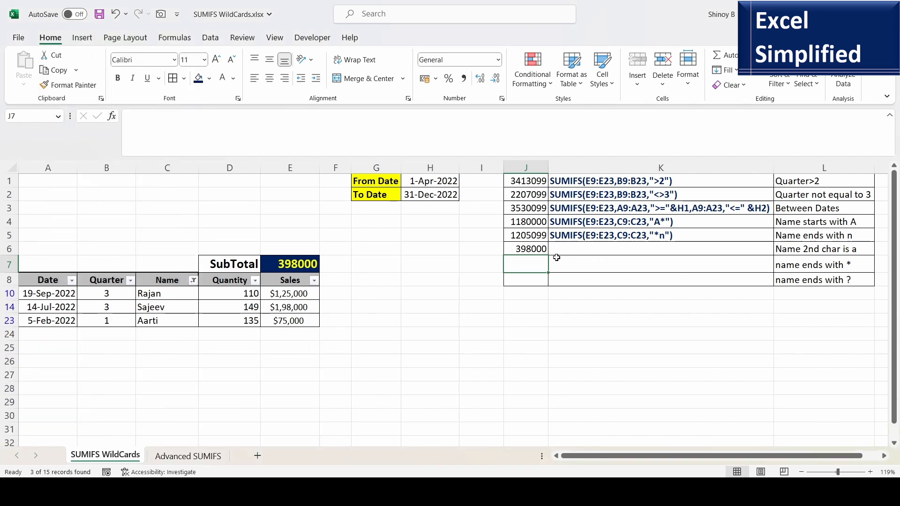
click(537, 248)
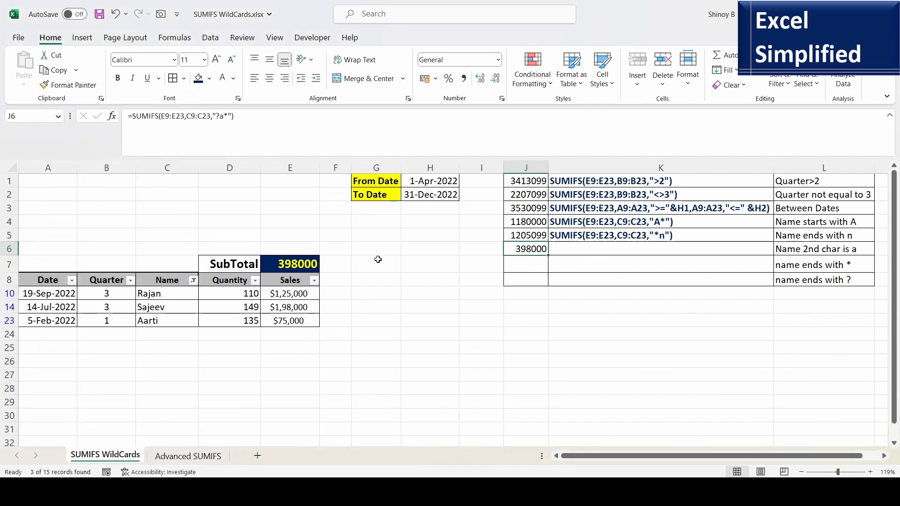
- Clear the Name column filter and select J7 for the "name ends with *" case
click(192, 281)
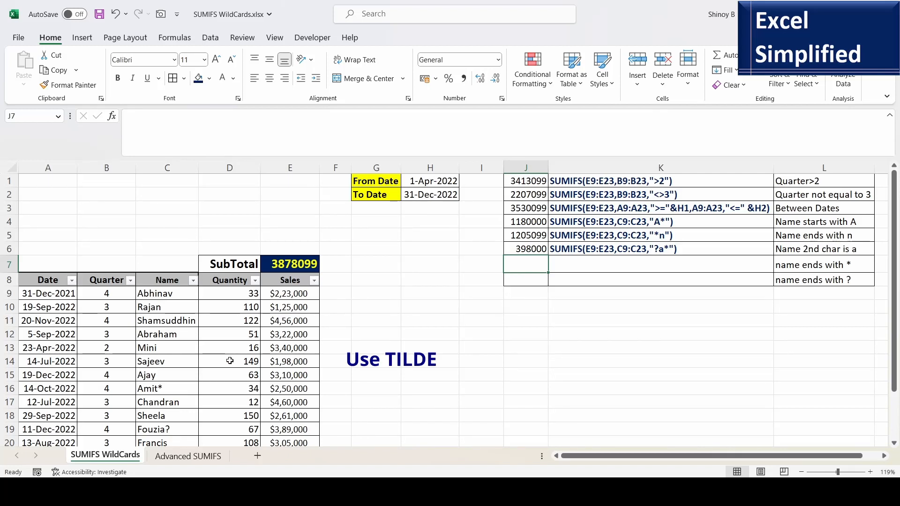
key(Down)
scroll(154, 322, down, 2)
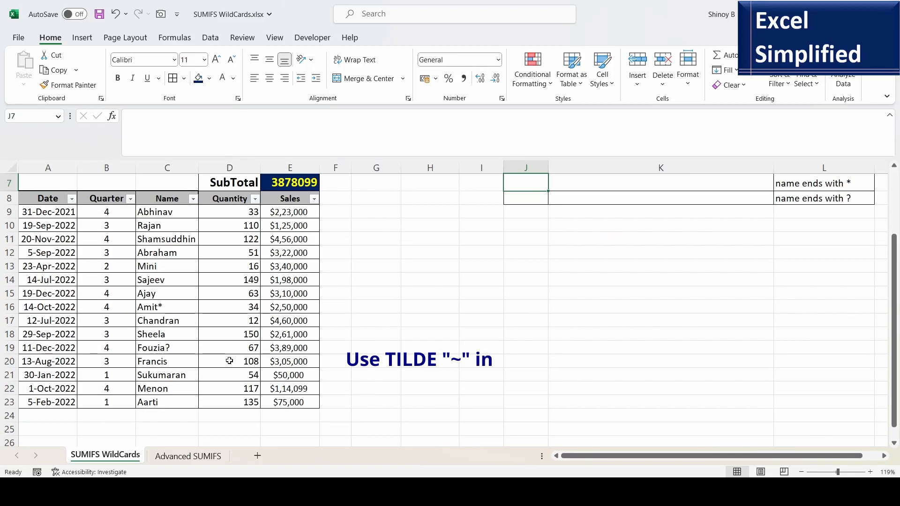
- Look up the entries in the Name column that end with a literal * and a literal ?
click(160, 310)
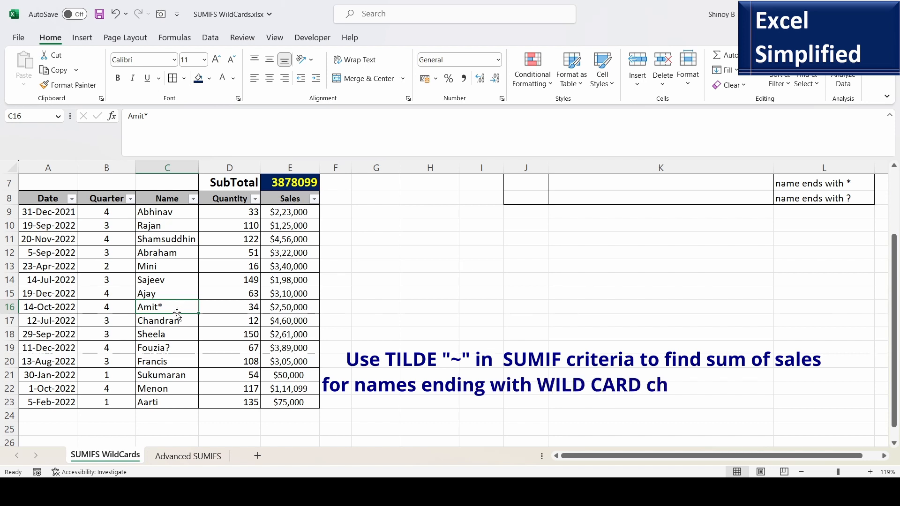
click(166, 348)
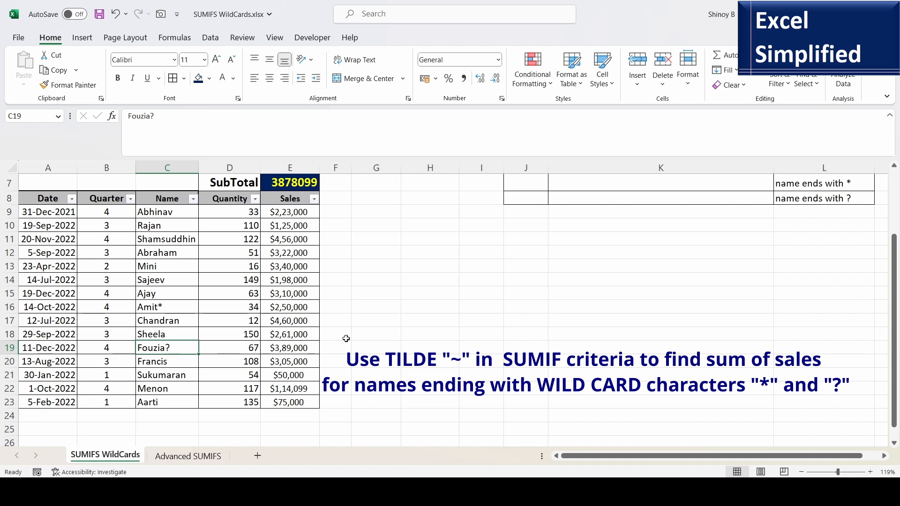
scroll(483, 308, up, 1)
click(157, 347)
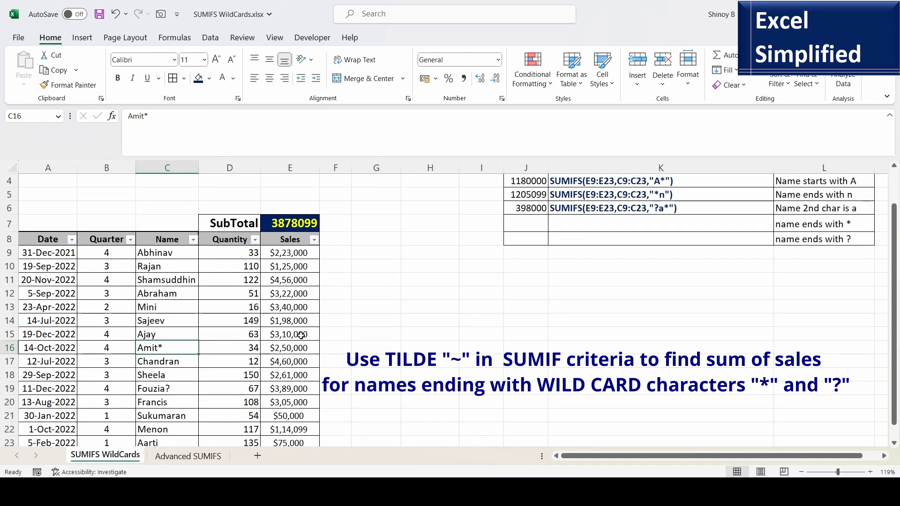
- Enter a SUMIFS formula in J7 that sums E9:E23 where C9:C23 matches "**", and compare it with the subtotal in E7
click(523, 226)
text(=sumifs()
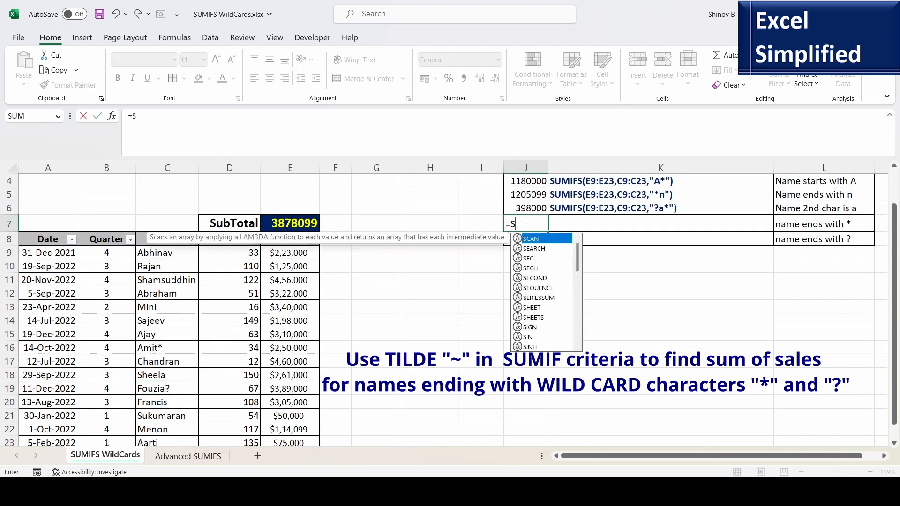
drag(305, 253, 291, 417)
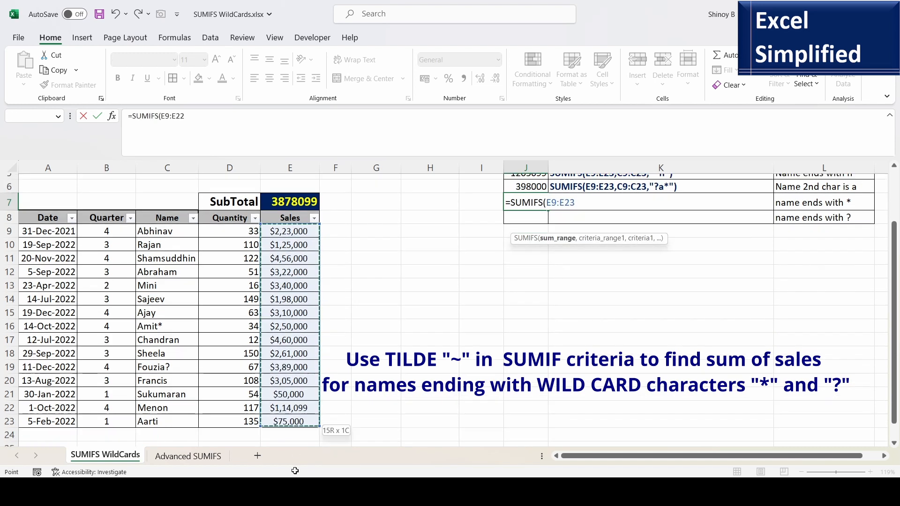
text(,)
drag(166, 226, 175, 411)
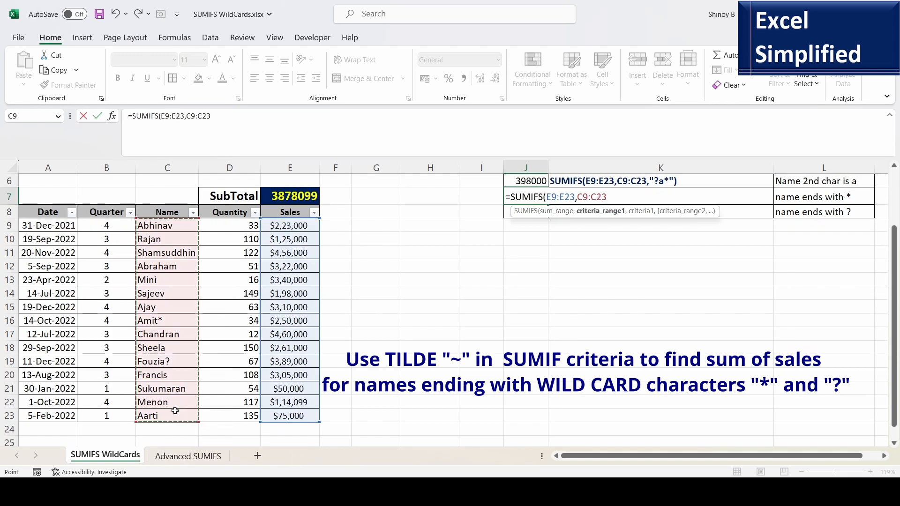
text(,")
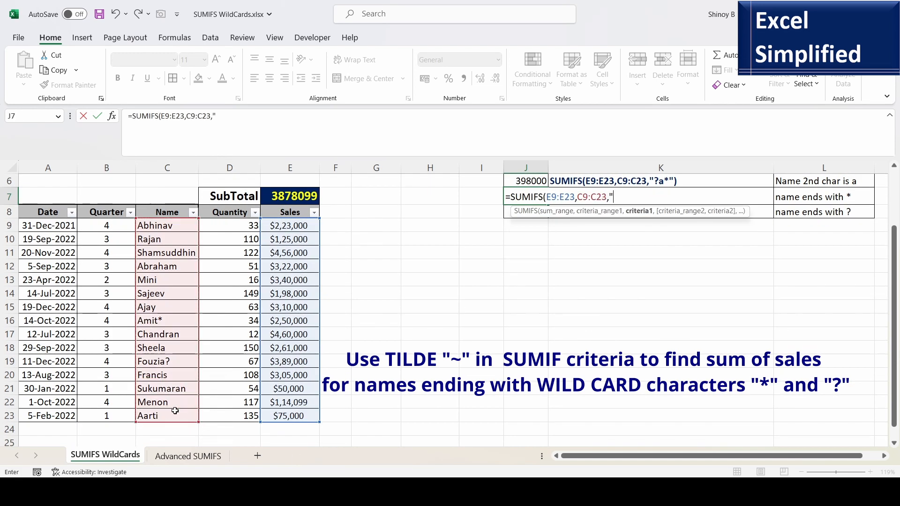
text(*)
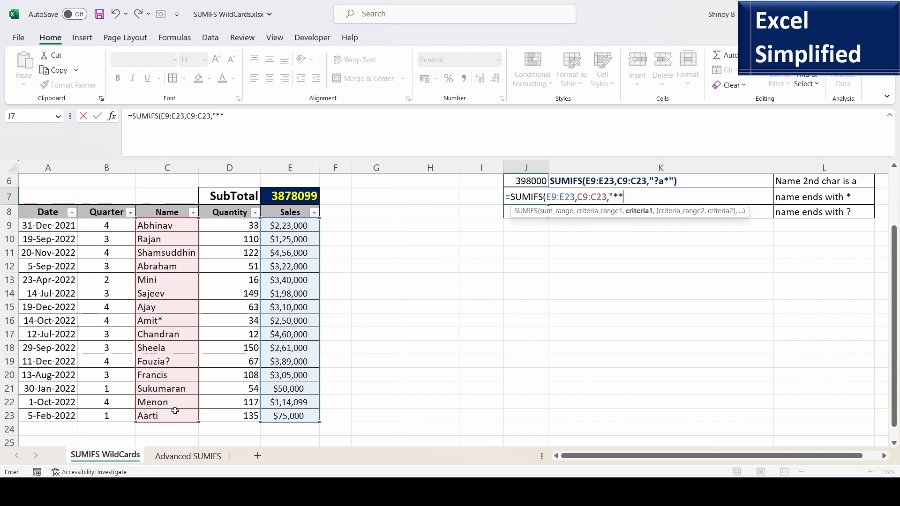
text(*"))
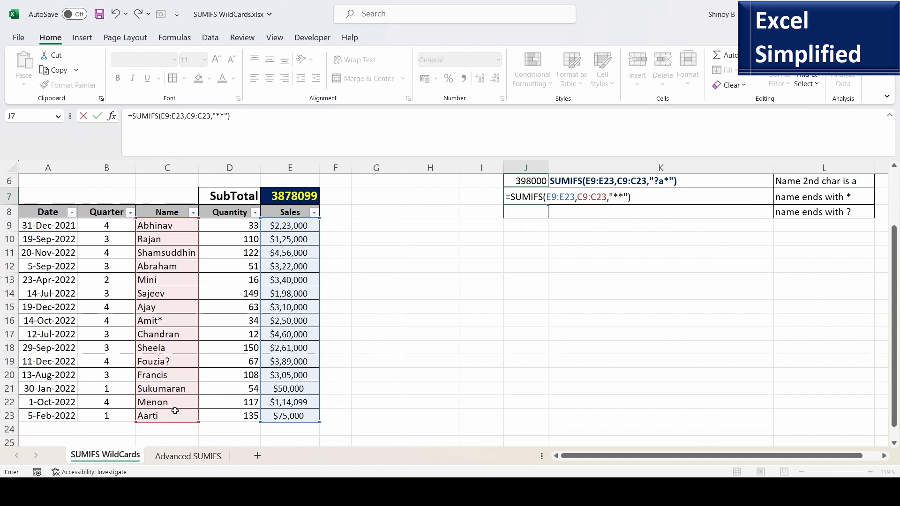
key(Return)
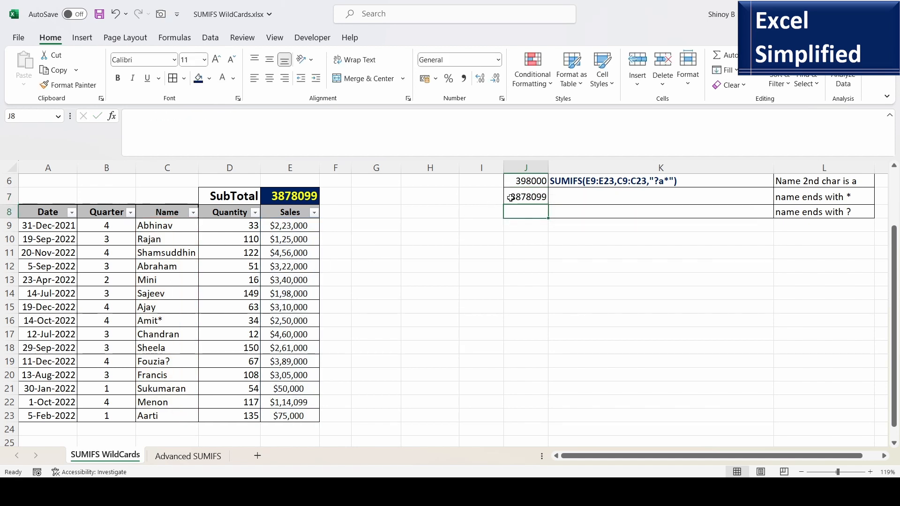
click(301, 199)
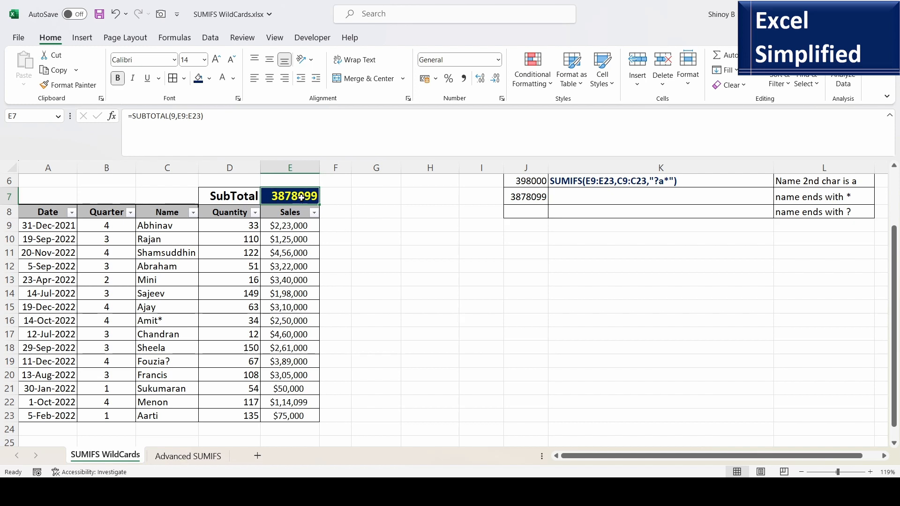
- Insert a tilde before the second asterisk in the J7 formula so its criterion reads "*~*"
click(536, 198)
double_click(529, 199)
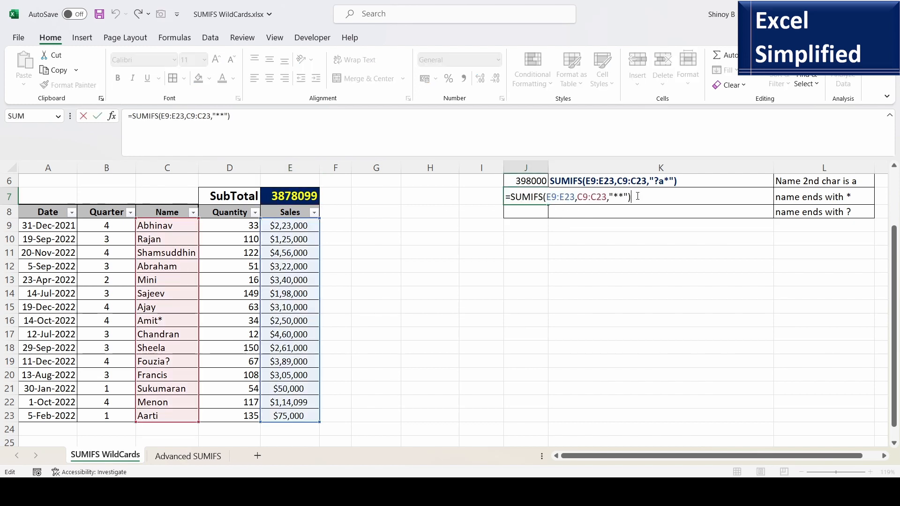
click(611, 197)
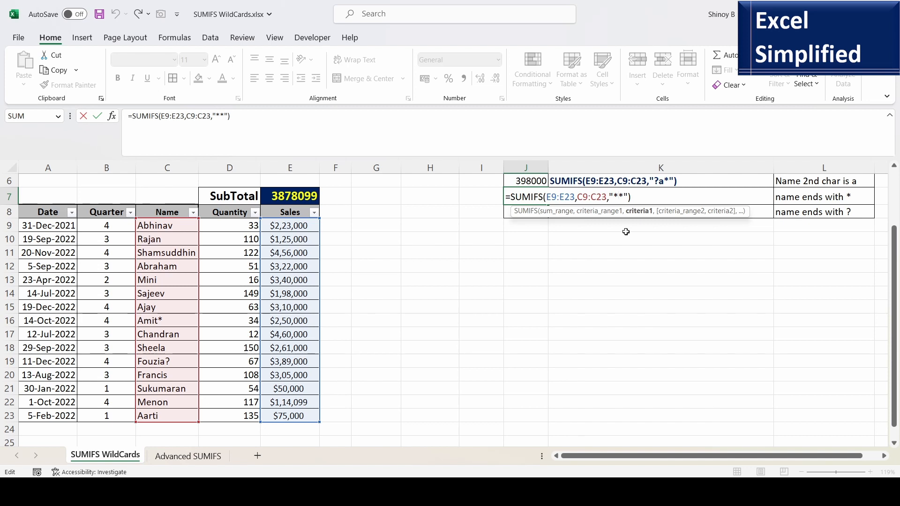
text(~)
key(Return)
- Check the J7 result against the sales value of the name ending with * in row 16
click(543, 197)
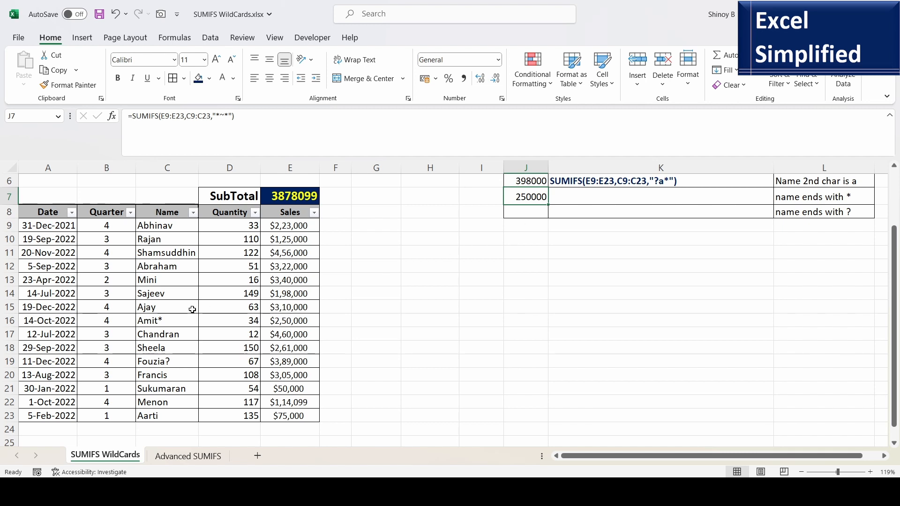
click(165, 324)
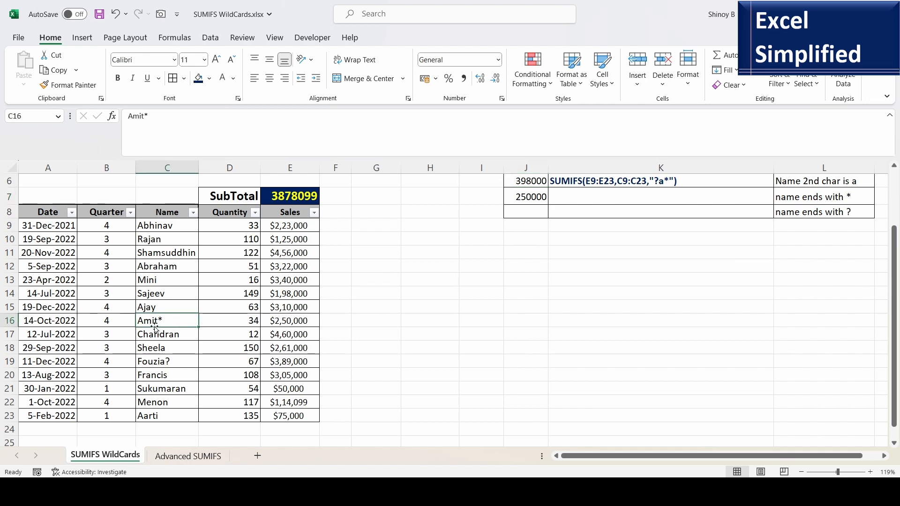
click(289, 322)
- Enter a SUMIFS formula in J8 that sums E9:E23 where C9:C23 matches "*~?", and check it against the sales value in row 19
click(538, 211)
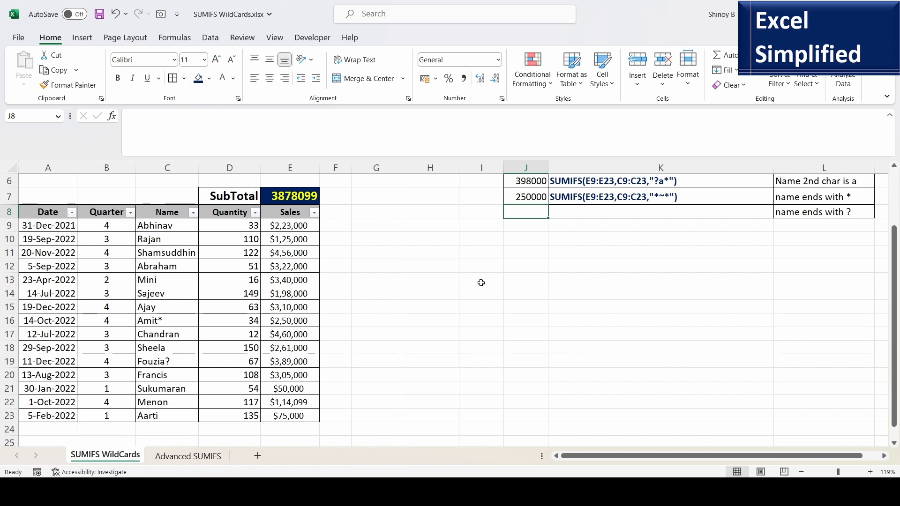
text(=SUMIFS()
drag(288, 225, 282, 407)
text(,)
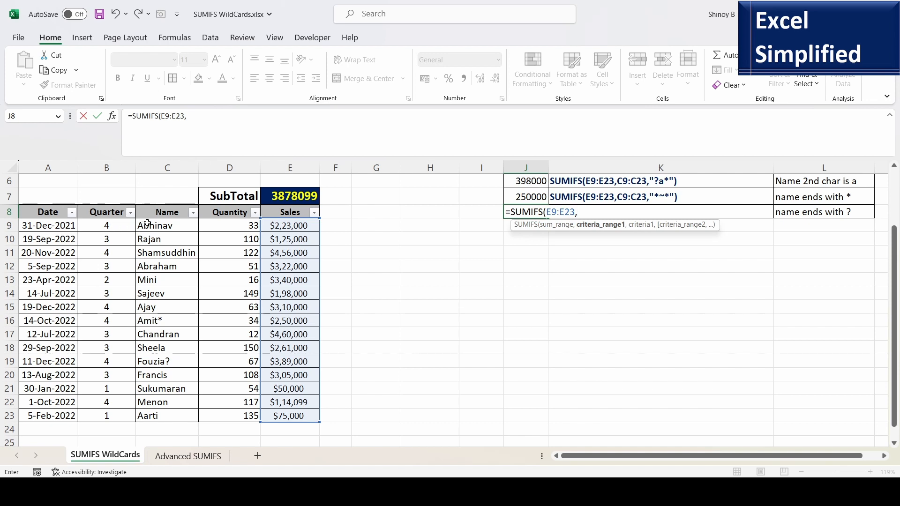
drag(143, 225, 159, 416)
text(,")
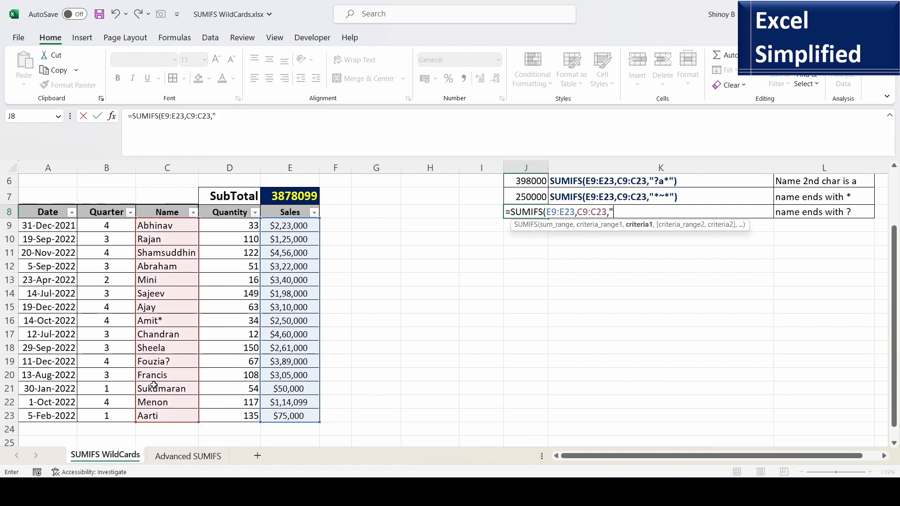
text(*~?)
key(Return)
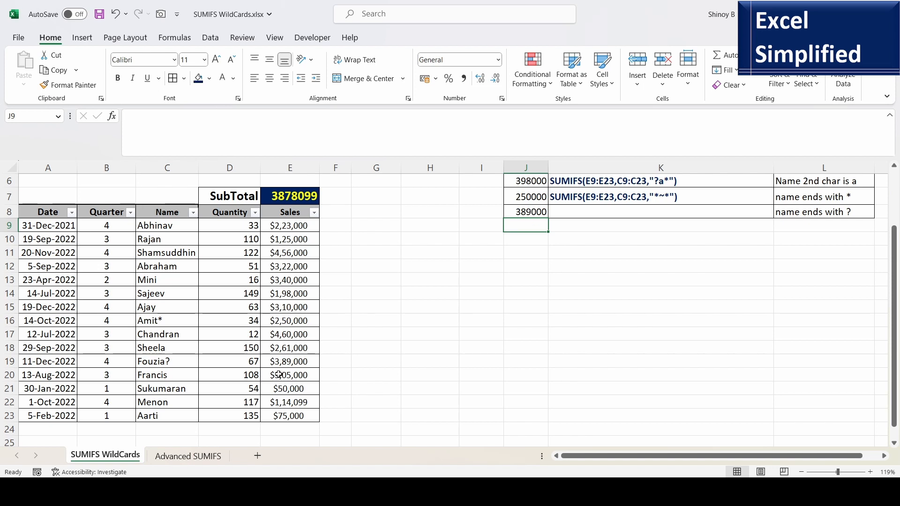
click(169, 362)
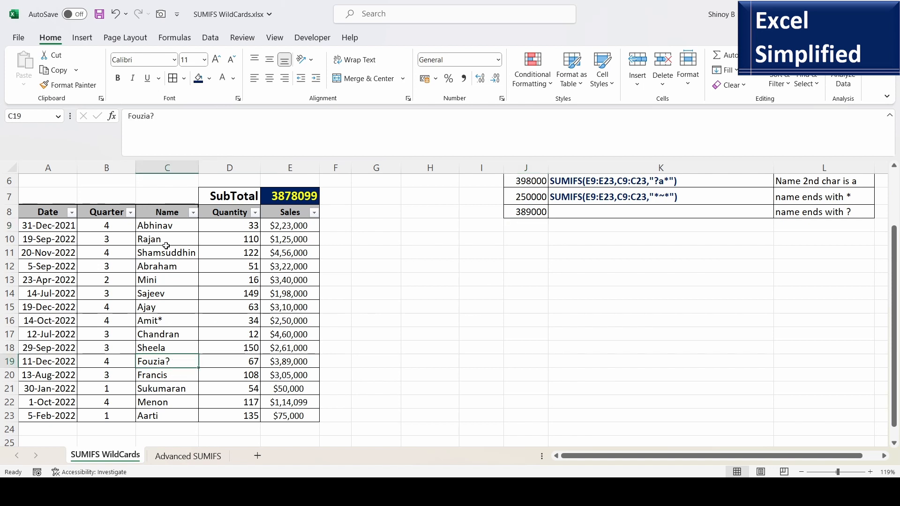
click(285, 365)
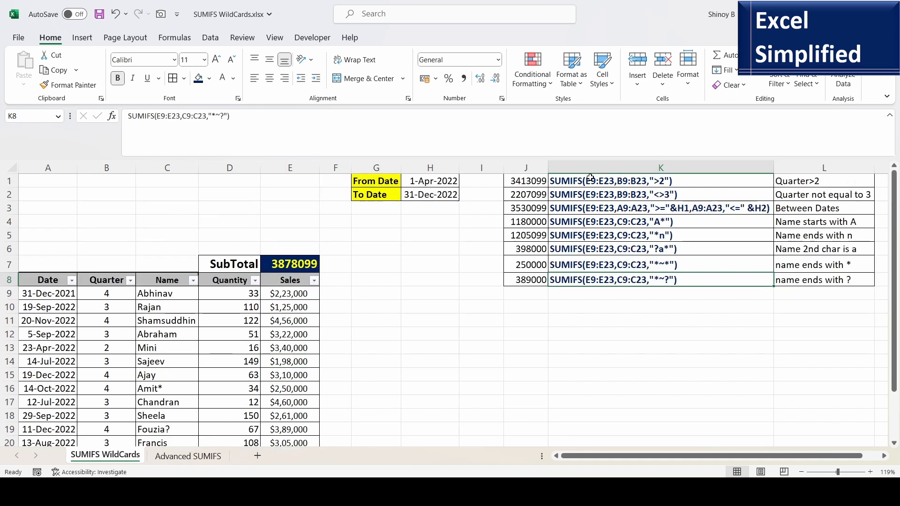
- Review the SUMIFS formula texts in K1:K8 beside their results and descriptions
drag(591, 179, 621, 287)
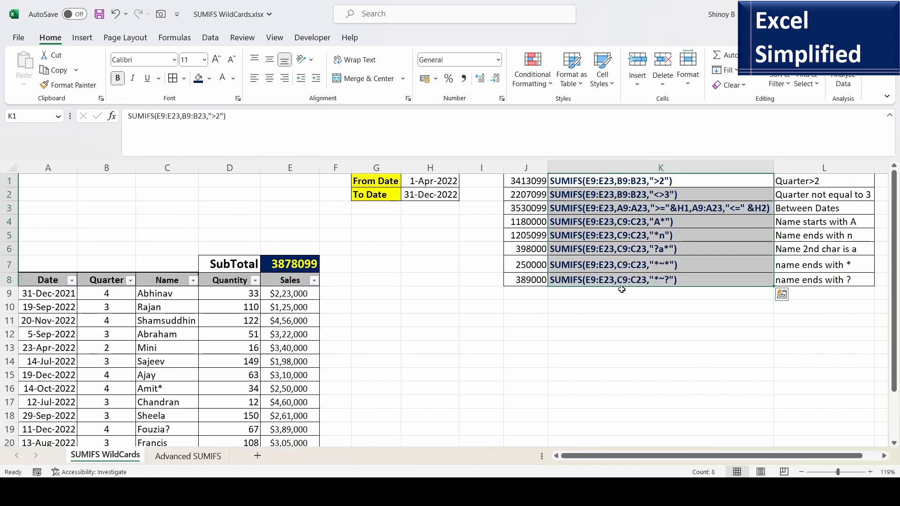
click(646, 333)
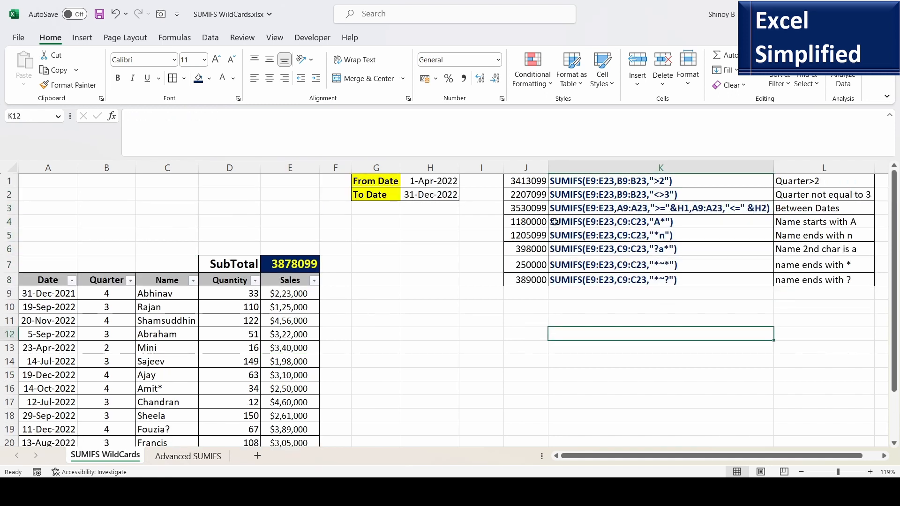
click(480, 181)
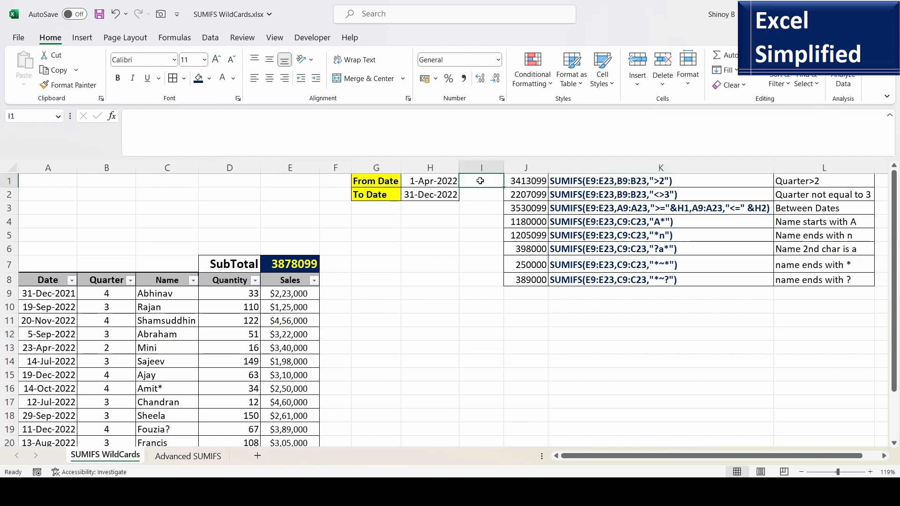